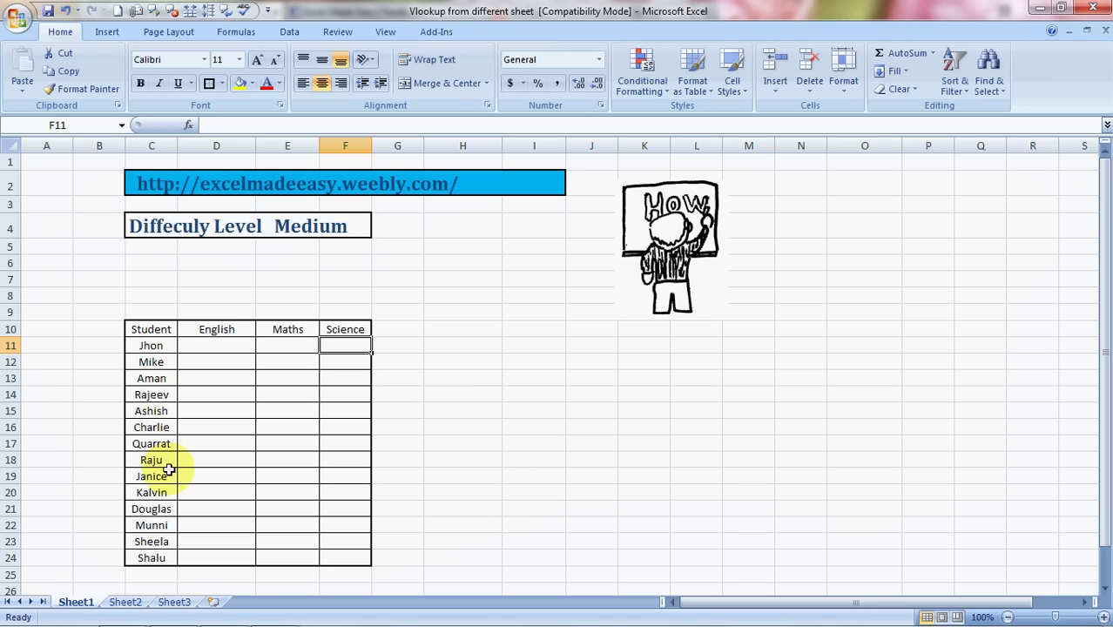
Look over Sheet1's student table headers and its empty English, Maths and Science cells.
key(Left)
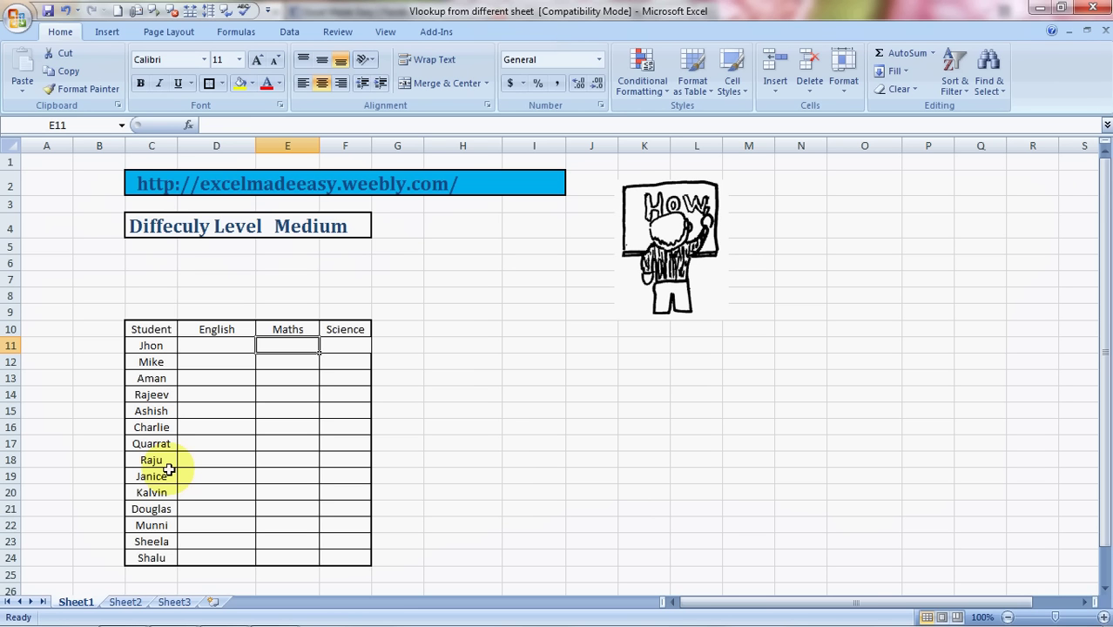
key(Left)
key(Left)
key(Up)
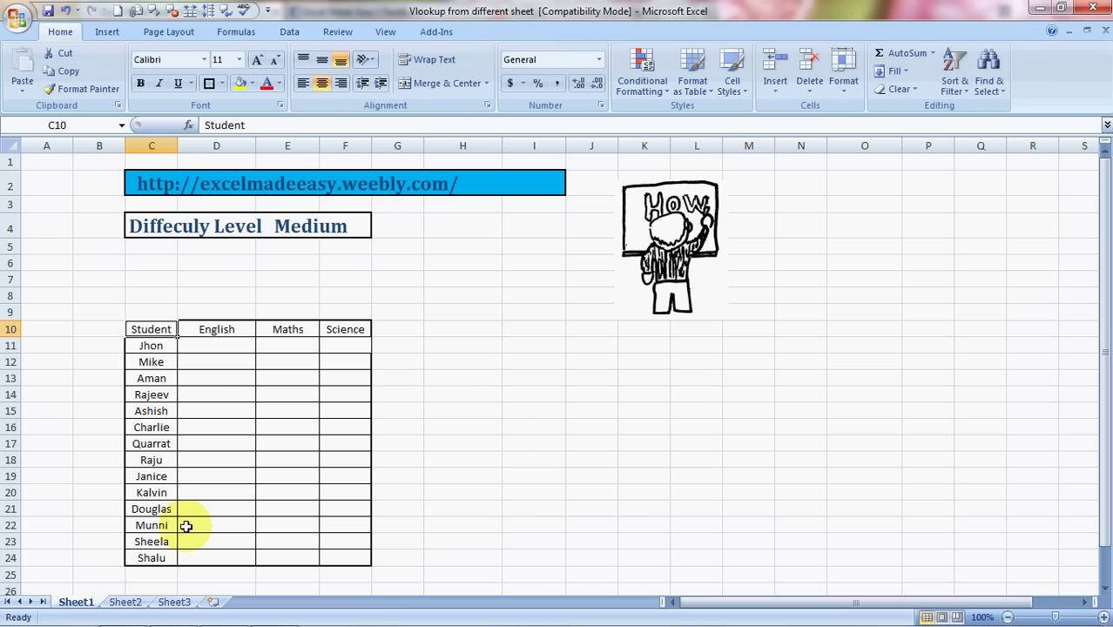
click(223, 335)
key(Right)
key(Right)
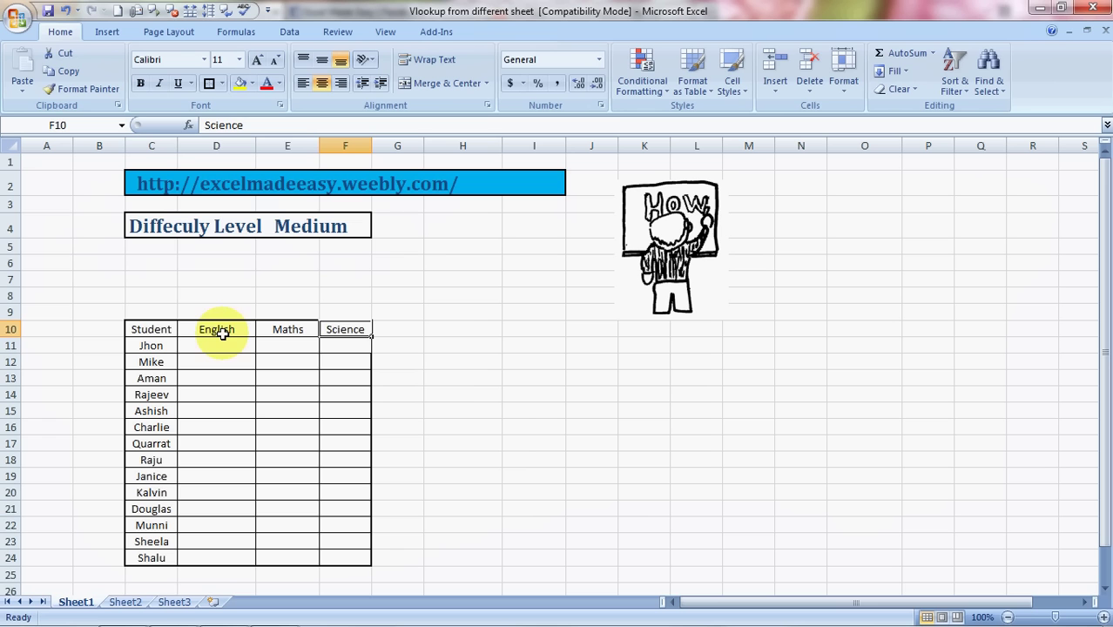
click(225, 367)
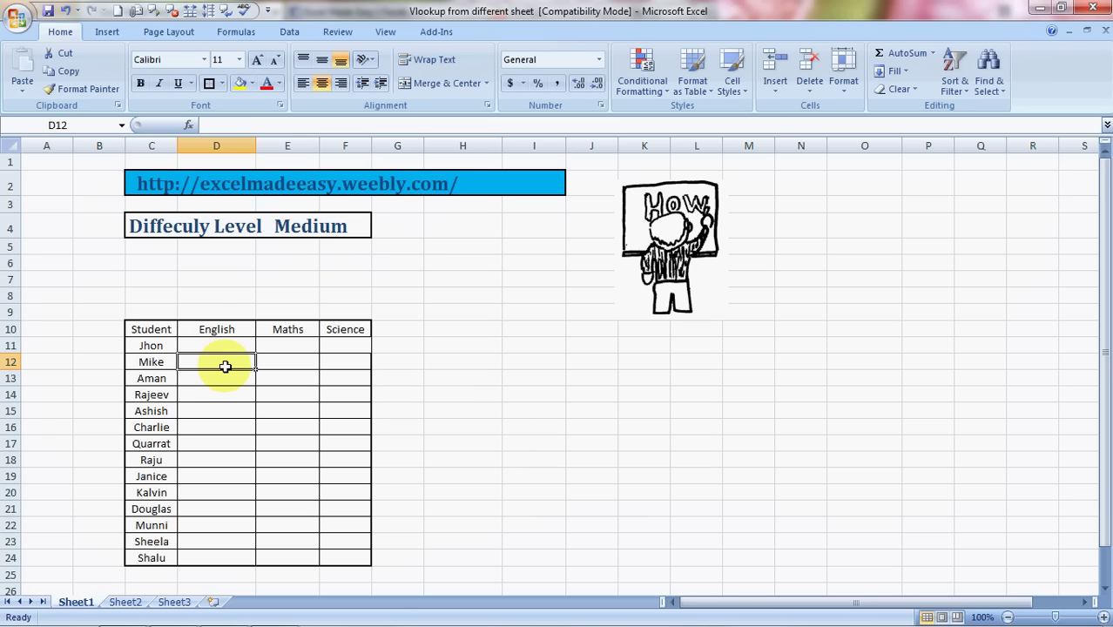
key(Up)
key(Right)
key(Down)
key(Down)
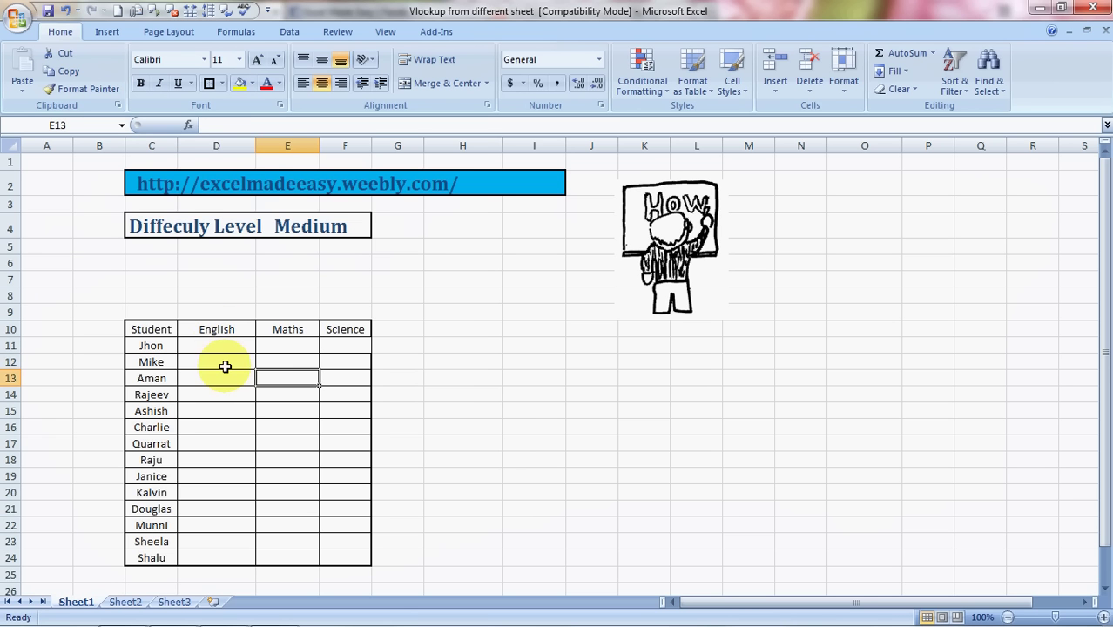
key(Right)
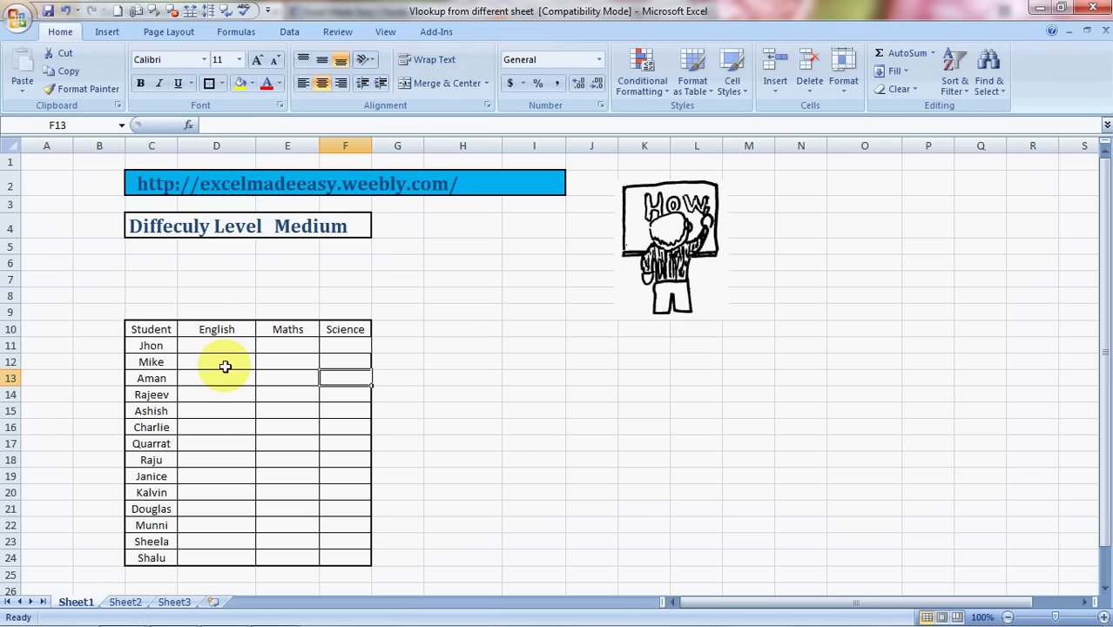
On Sheet3, give the marks table C10:I24 All Borders.
click(174, 602)
click(322, 475)
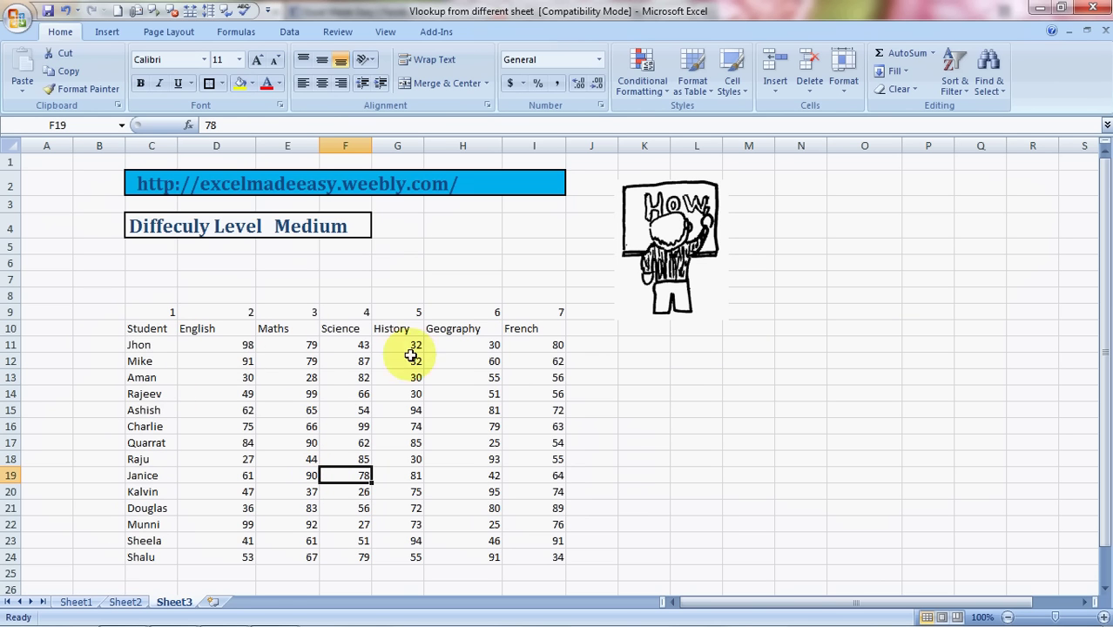
click(156, 340)
key(Up)
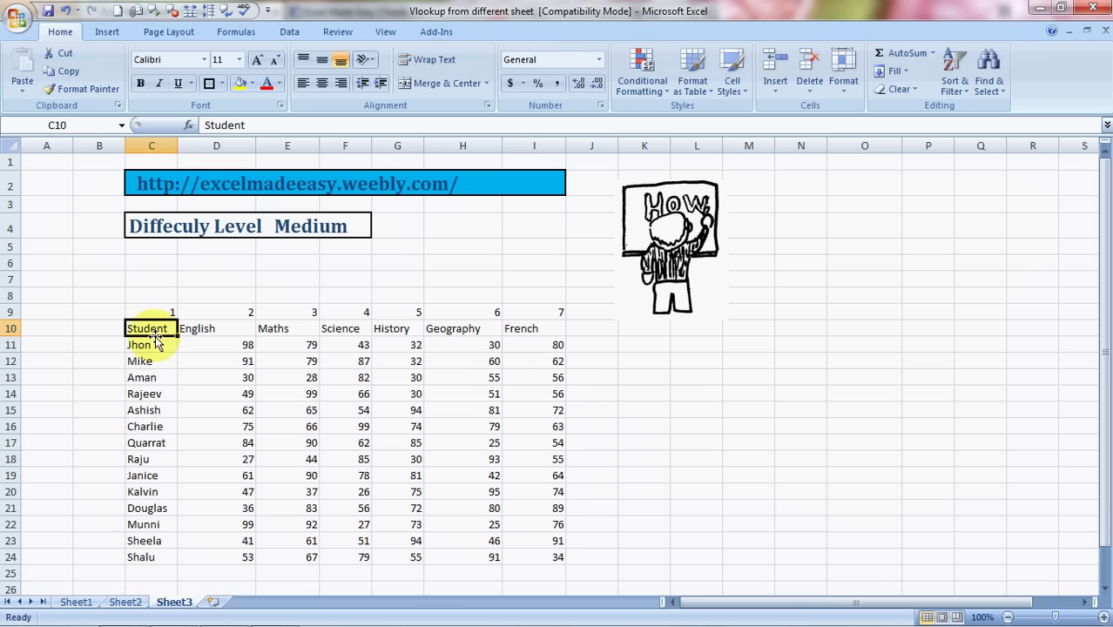
key(shift+Right)
key(shift+Right)
key(shift+Right)
key(shift+Right)
key(shift+Right)
key(shift+Right)
key(shift+Down)
key(shift+Down)
key(shift+Down)
key(shift+Down)
key(shift+Down)
key(shift+Down)
key(shift+Down)
key(shift+Down)
key(shift+Down)
key(shift+Down)
key(shift+Down)
key(shift+Down)
key(shift+Down)
key(shift+Down)
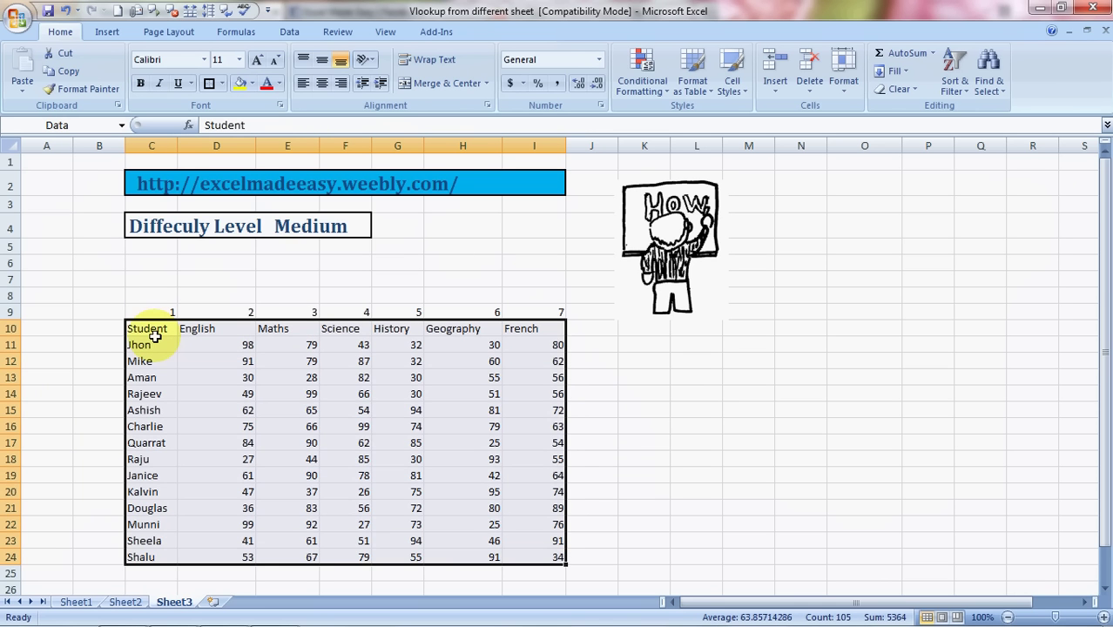
key(alt)
key(h)
key(b)
key(a)
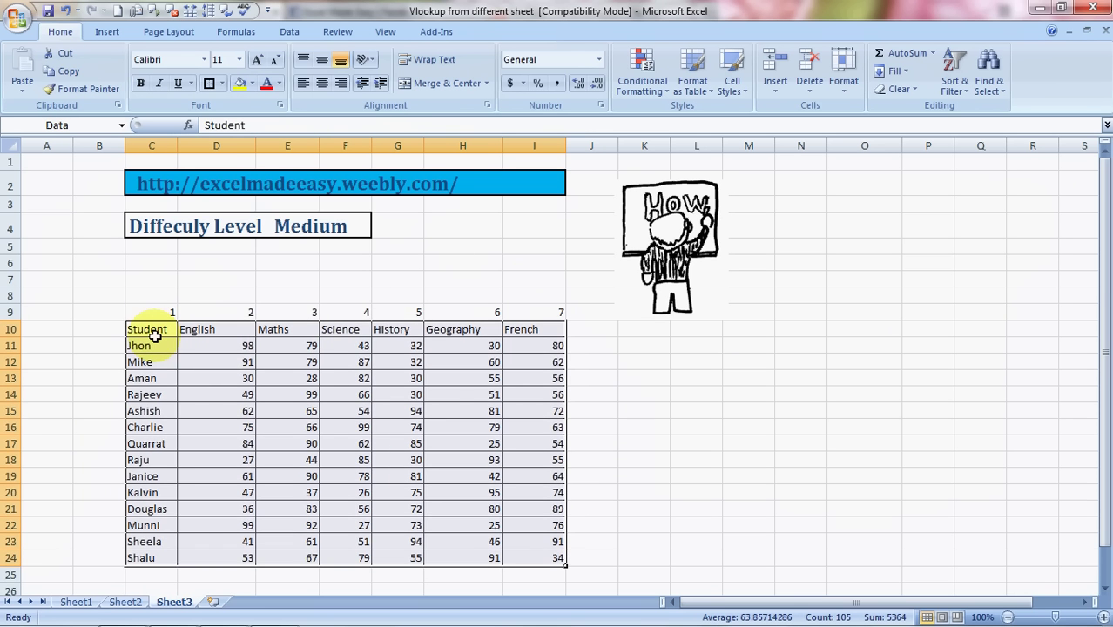
Dismiss the ribbon hints, deselect the table and return to Sheet1.
key(alt)
key(h)
key(Escape)
key(Right)
key(Right)
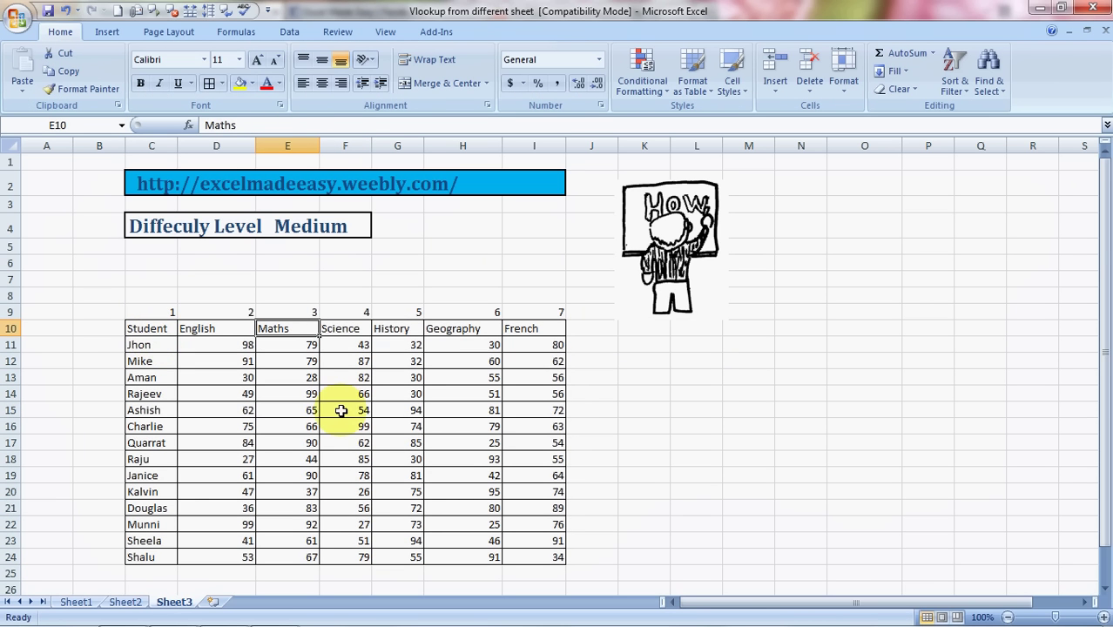
click(302, 379)
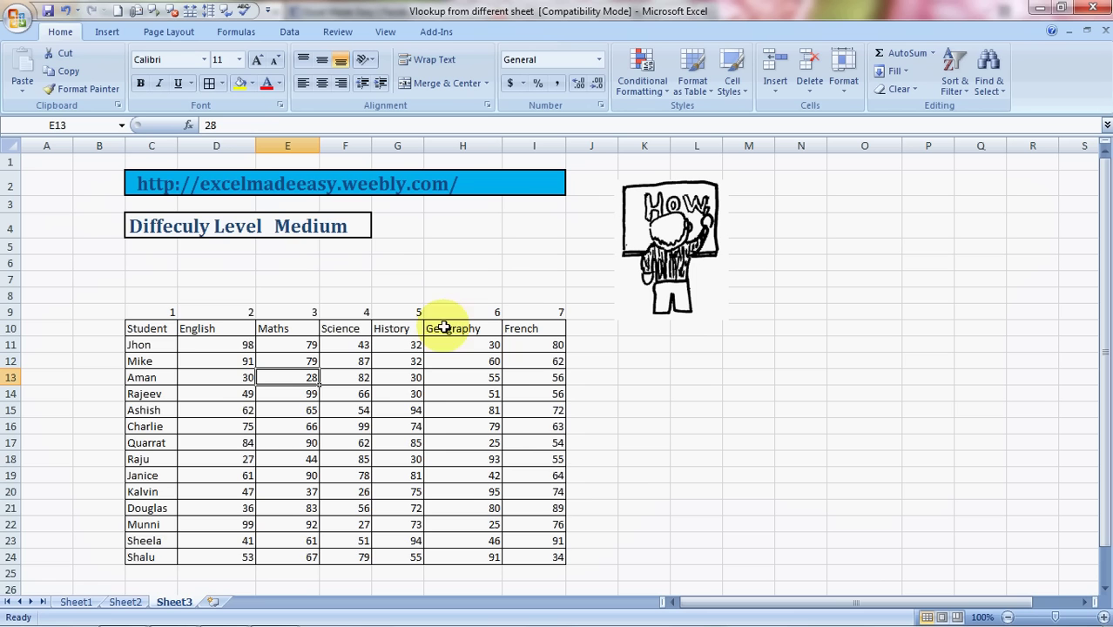
click(75, 601)
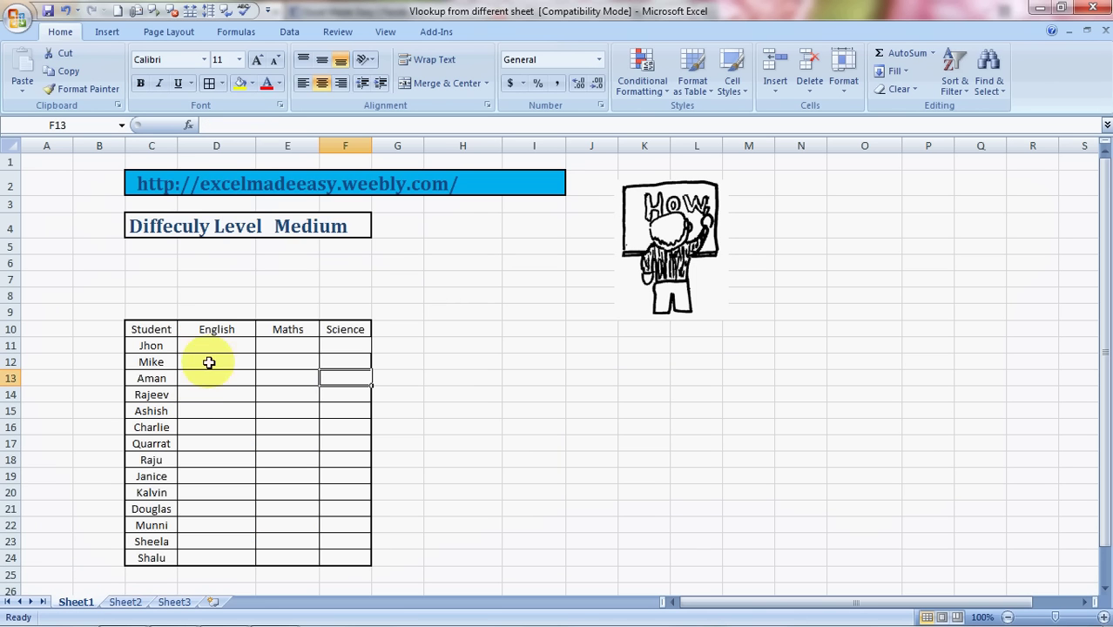
Type =vlookup( in D11, fixing the typo, with C11:C24 as the lookup value.
click(339, 359)
key(Up)
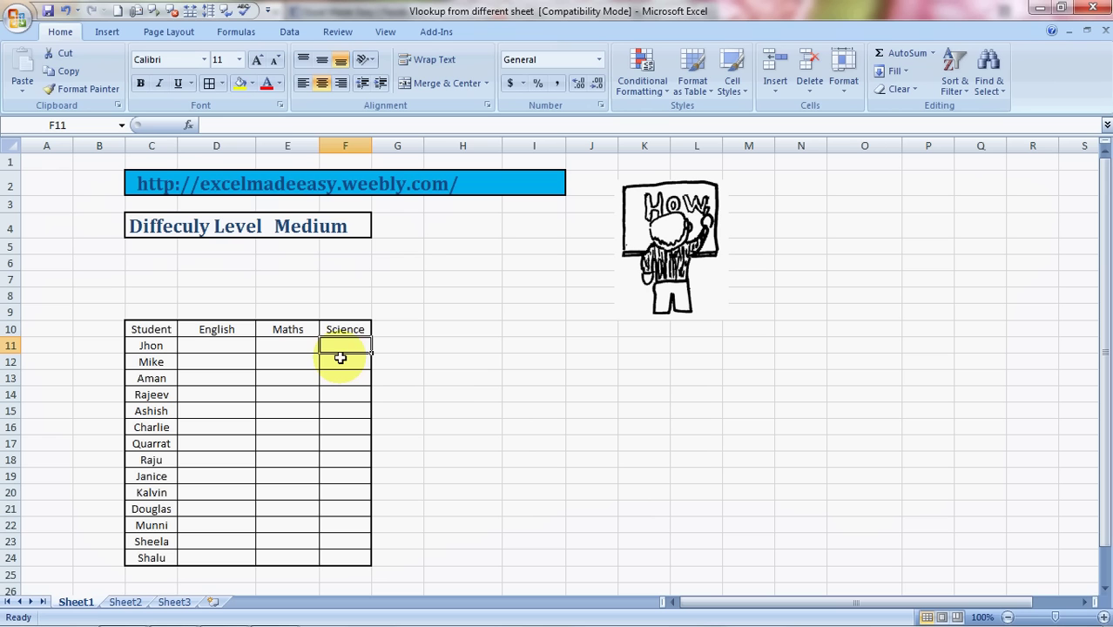
key(Left)
key(Left)
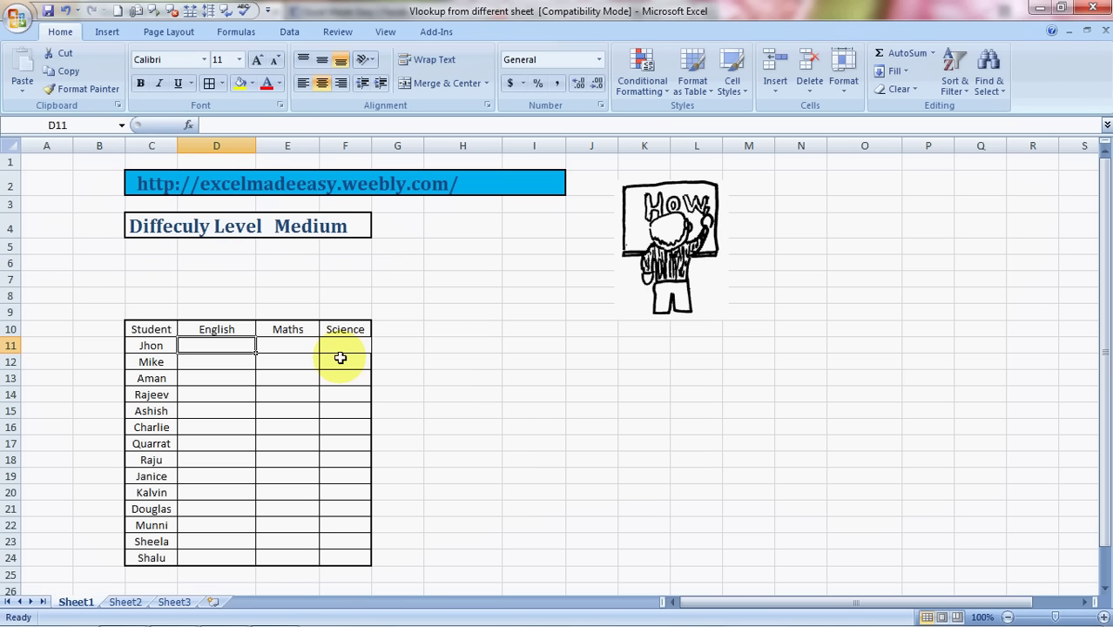
text(=v)
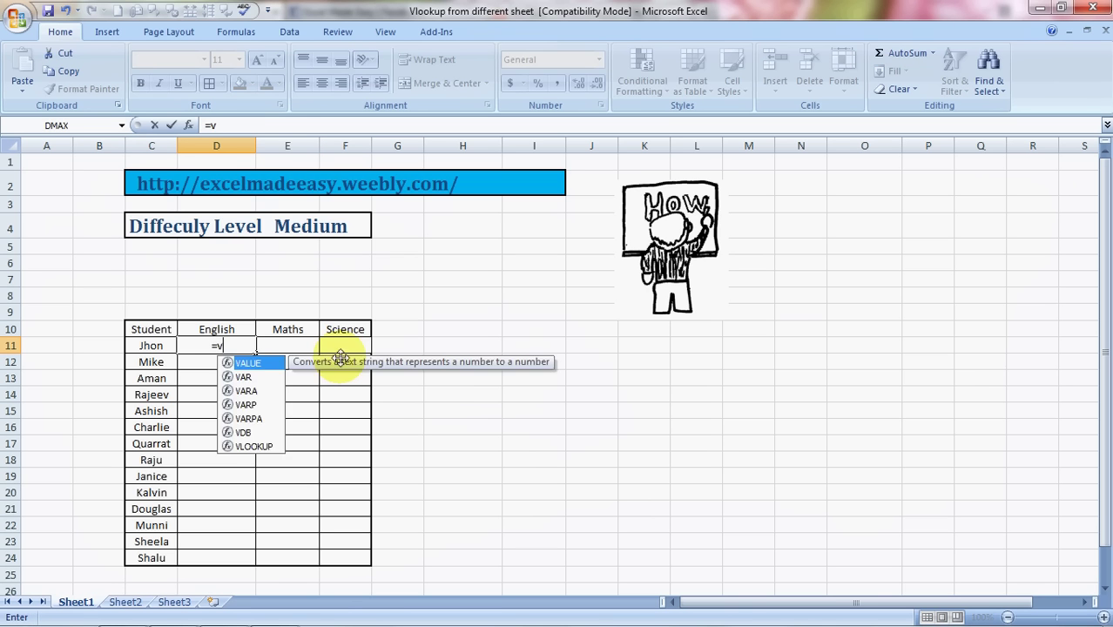
text(look)
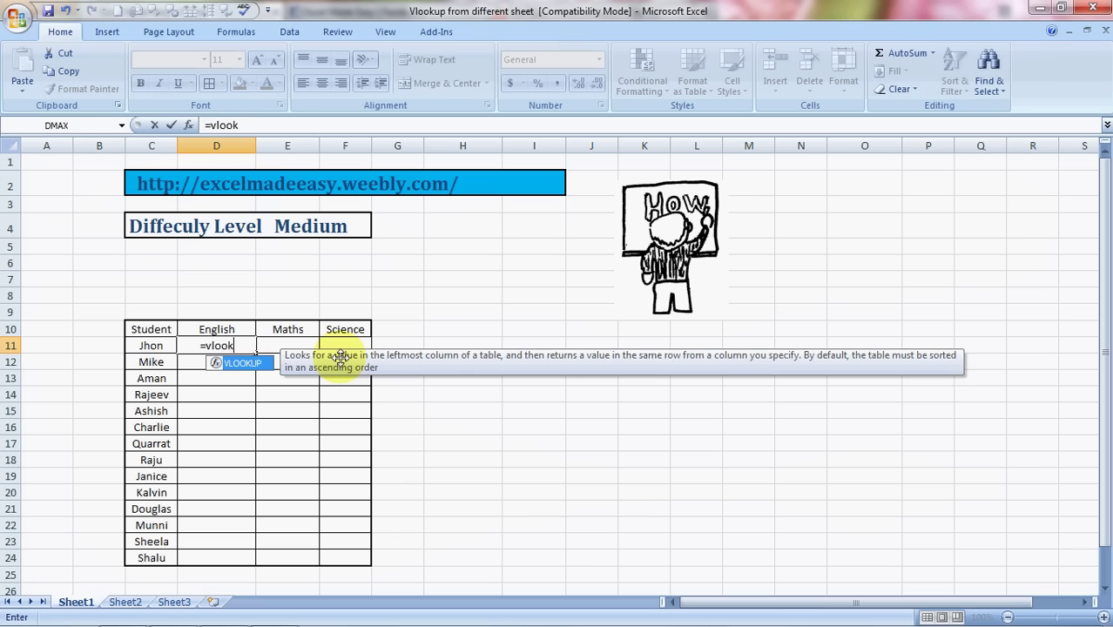
text(uo)
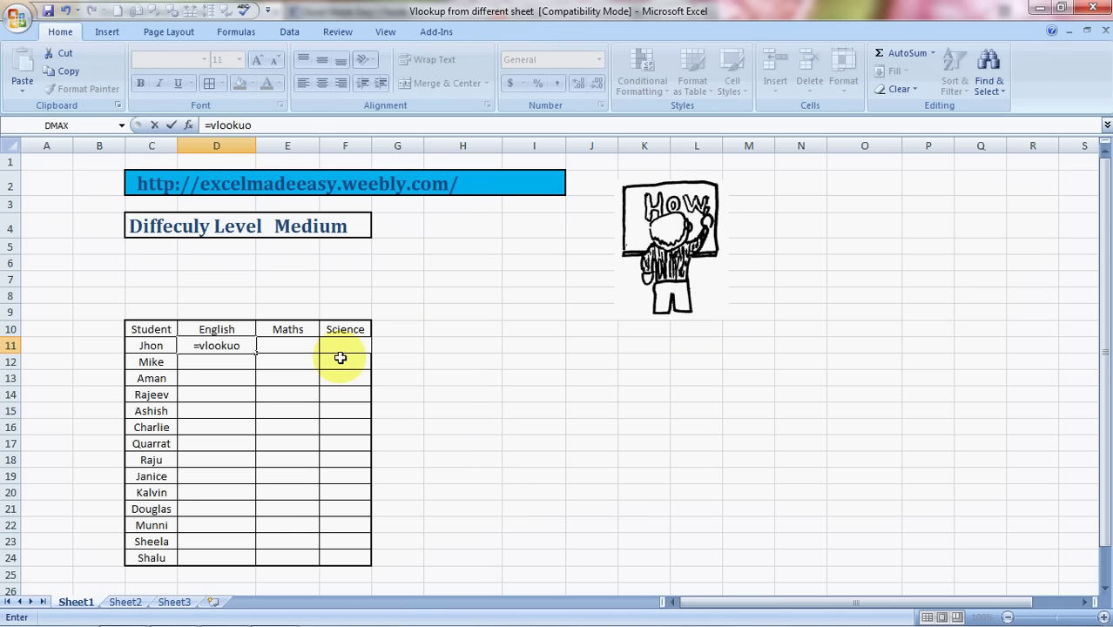
key(BackSpace)
text(p)
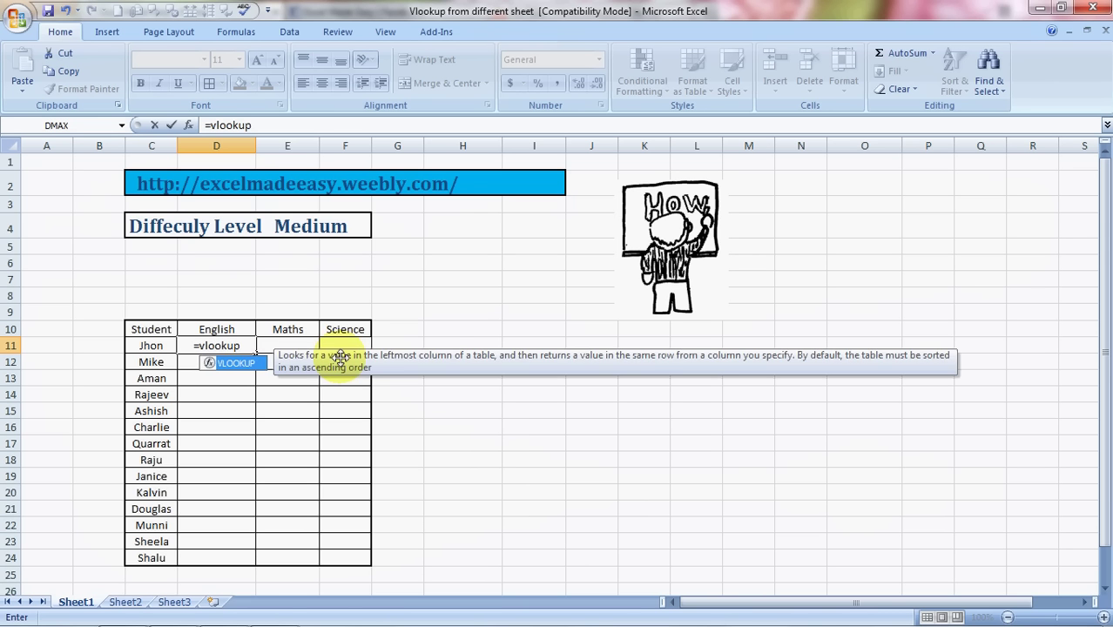
text(()
key(Left)
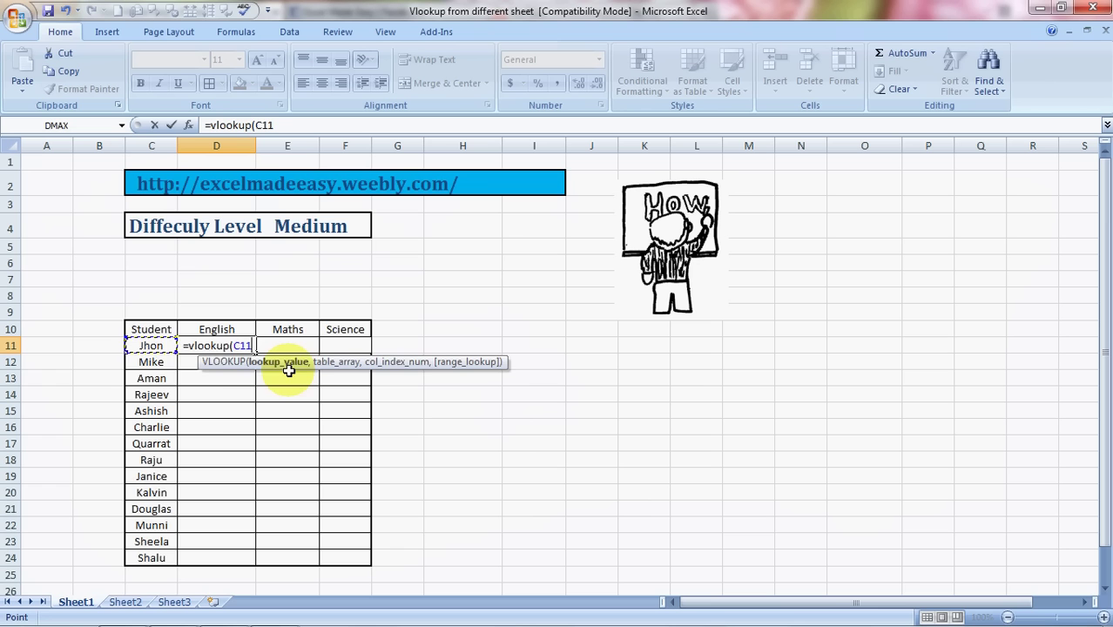
key(shift+Down)
key(shift+Down)
key(shift+Down)
key(shift+Down)
key(shift+Down)
key(shift+Down)
key(shift+Down)
key(shift+Down)
key(shift+Down)
key(shift+Down)
key(shift+Down)
key(shift+Down)
key(shift+Down)
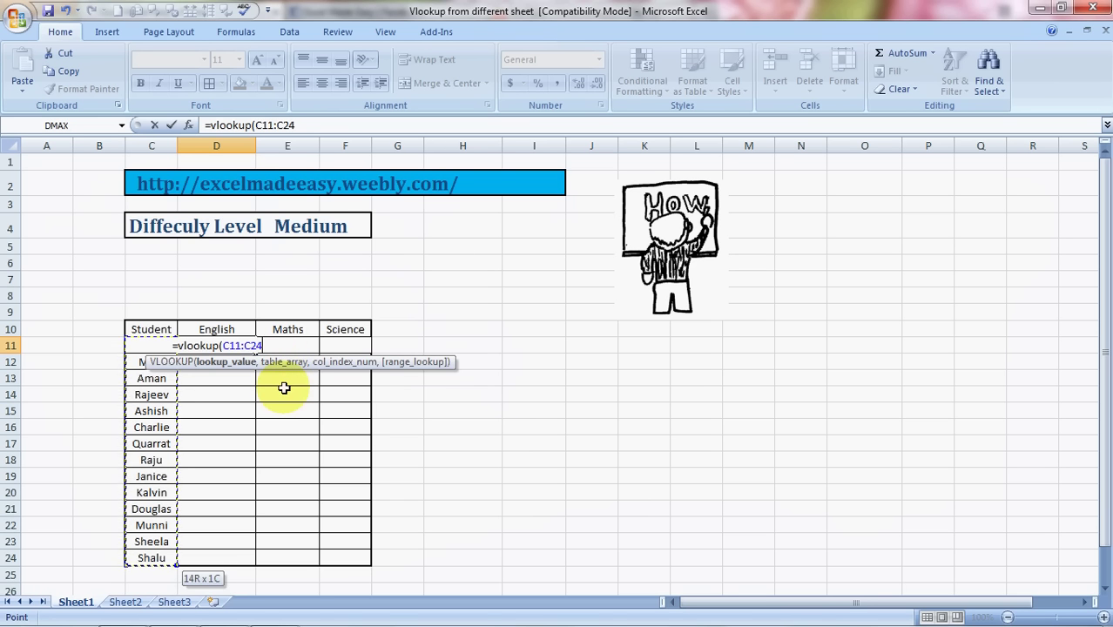
text(,)
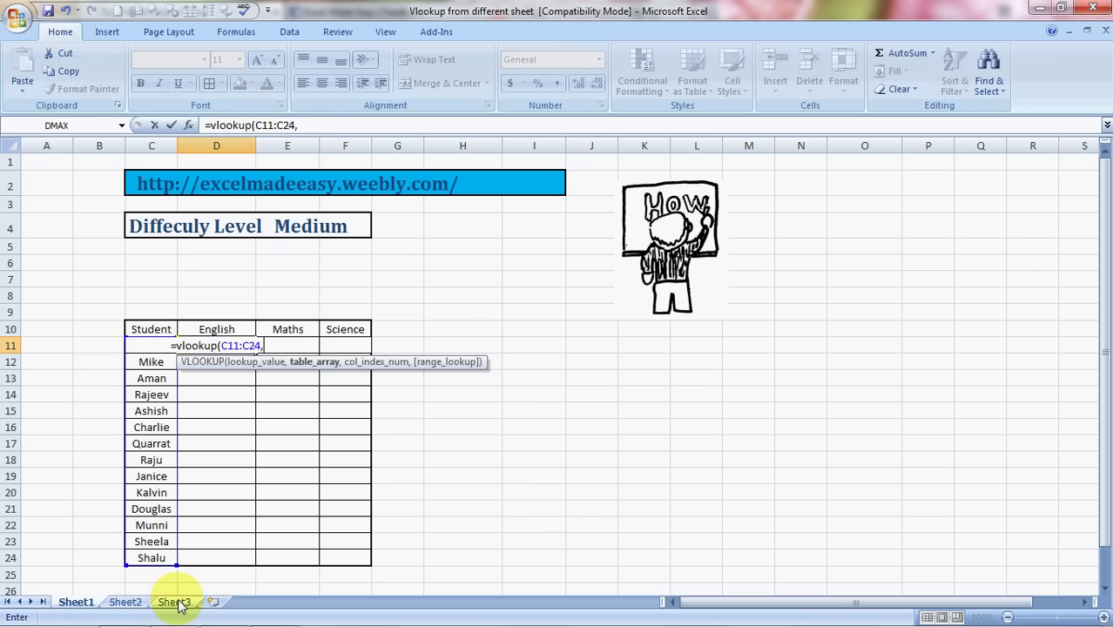
Finish D11 as =VLOOKUP(C11:C24,Data,2,0), returning 98, then view Sheet3.
click(174, 602)
click(137, 326)
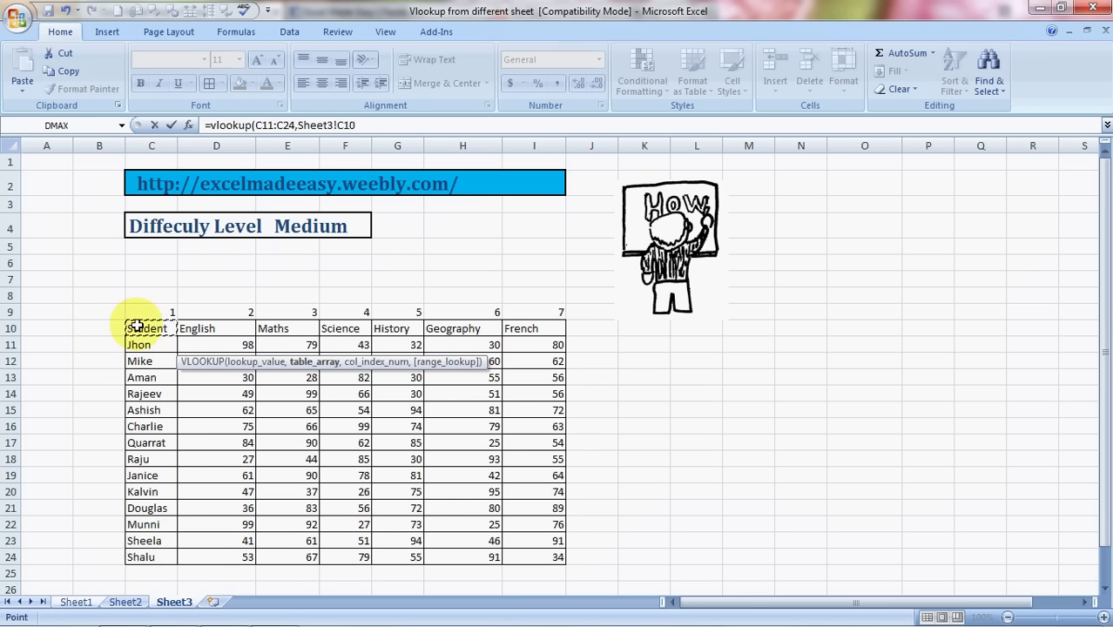
drag(136, 326, 561, 351)
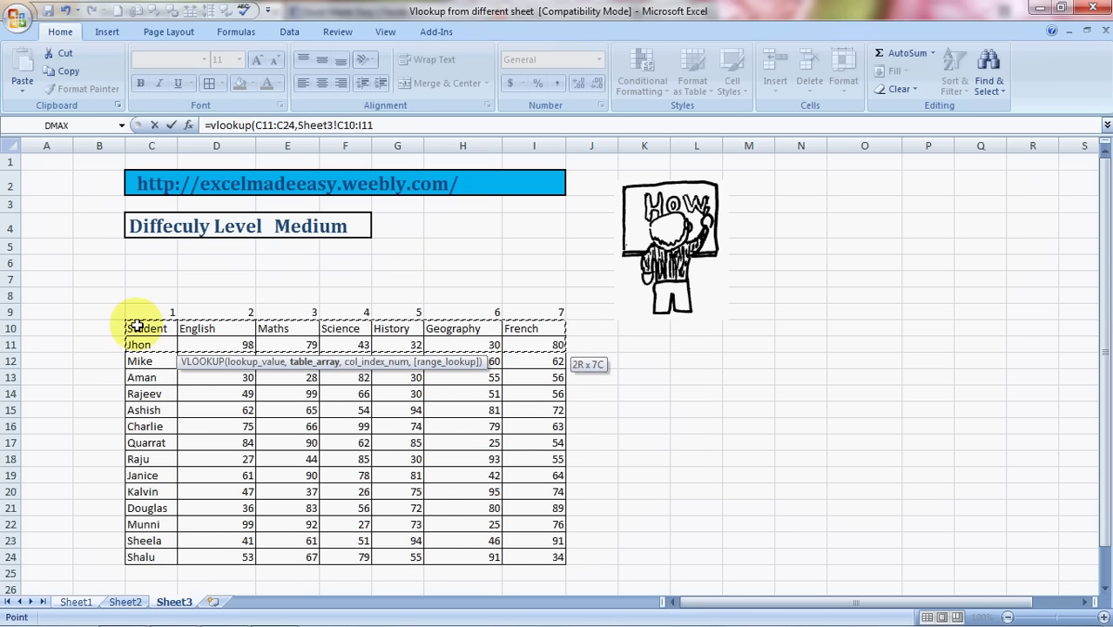
key(shift+Down)
key(shift+Down)
key(shift+Down)
key(shift+Down)
key(shift+Down)
key(shift+Down)
key(shift+Down)
key(shift+Down)
key(shift+Down)
key(shift+Down)
key(shift+Down)
key(shift+Down)
key(shift+Down)
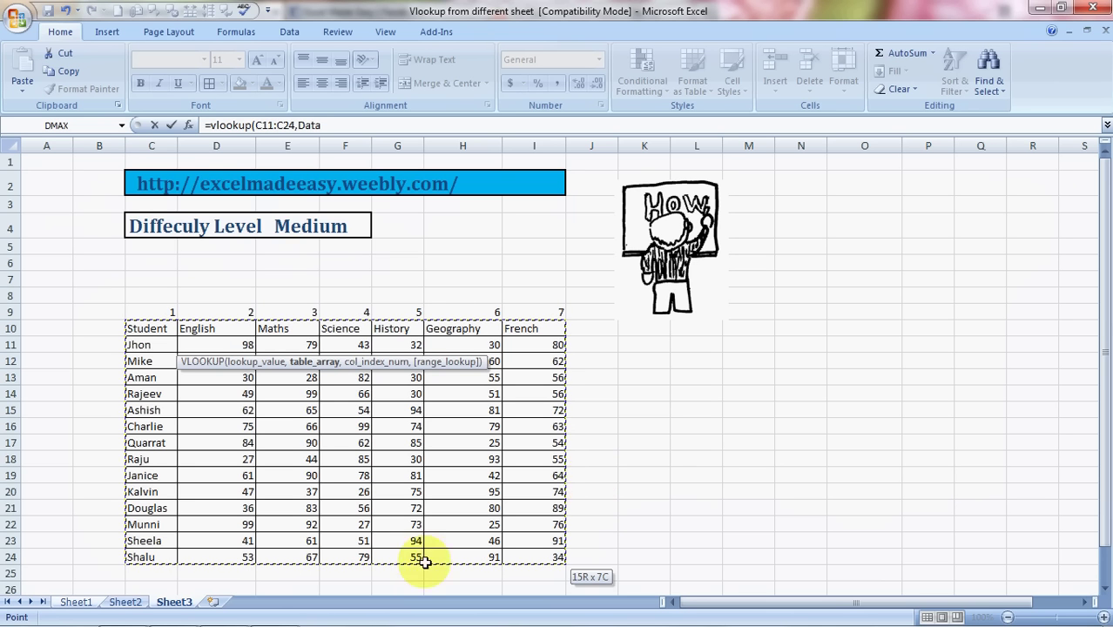
text(,)
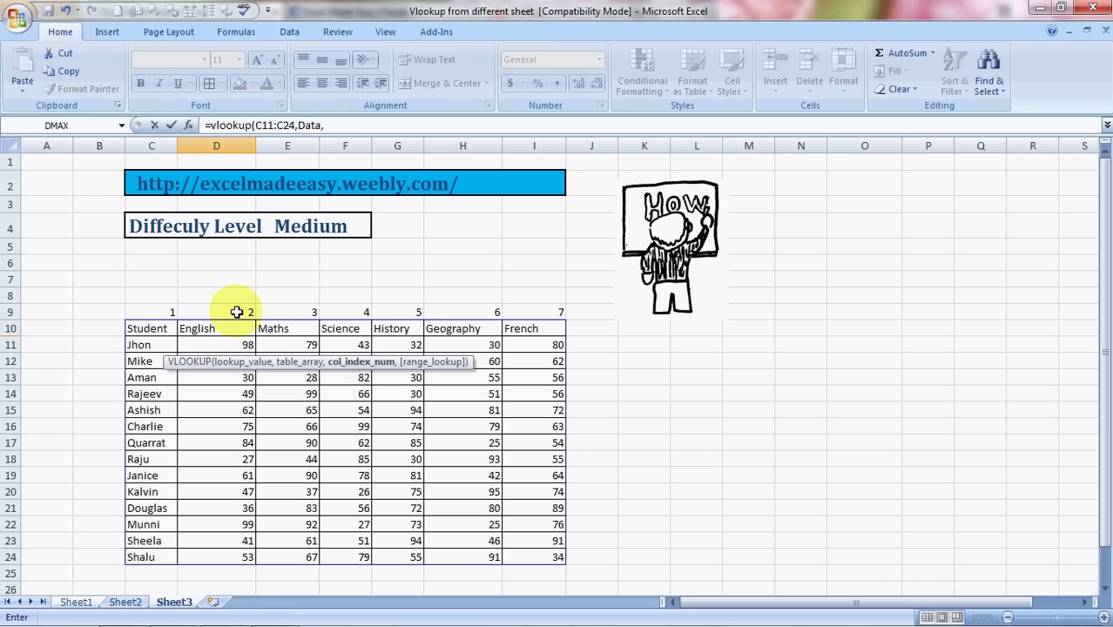
text(2)
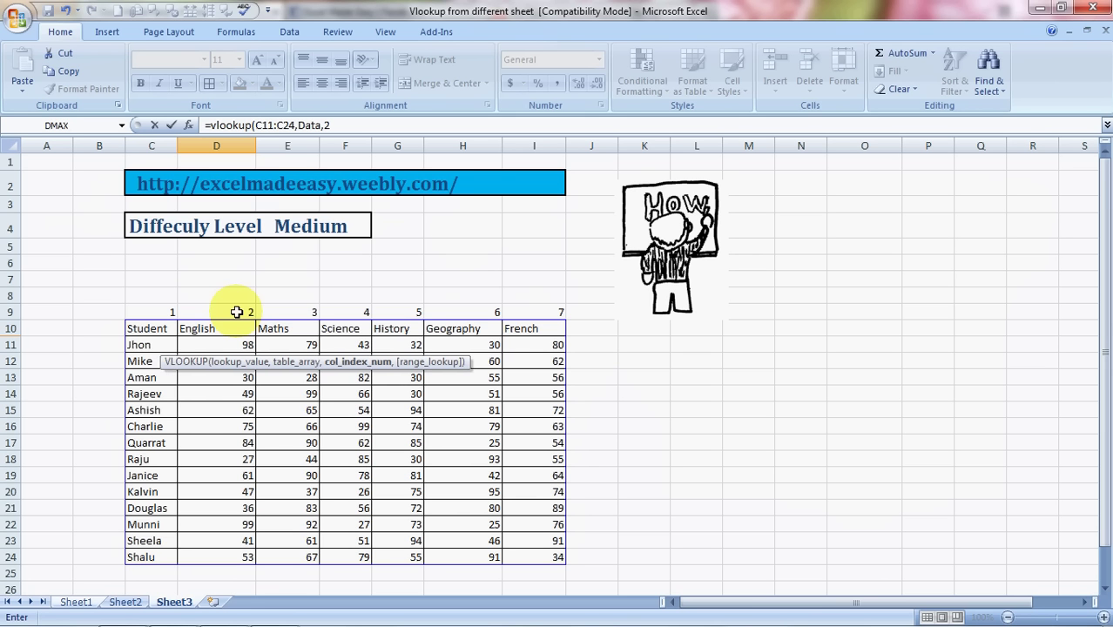
text(,)
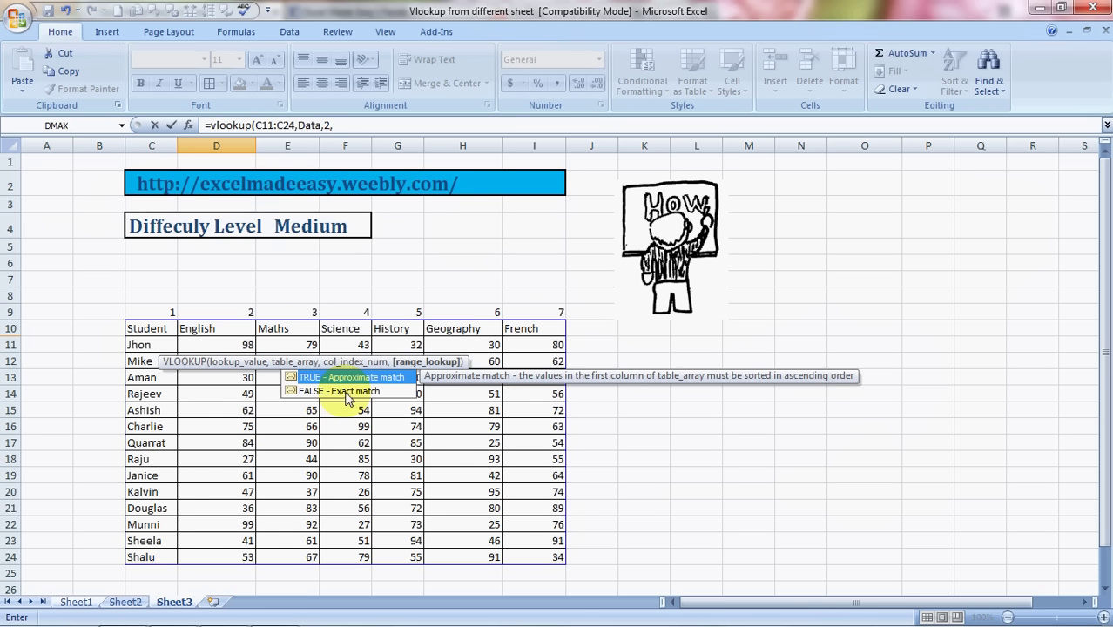
text(0)
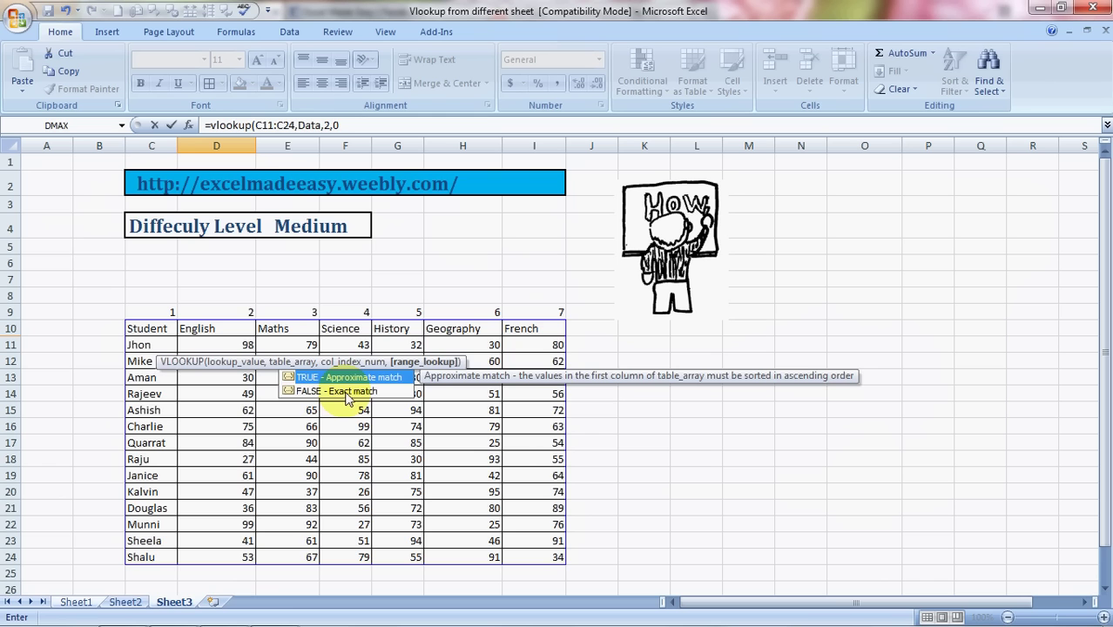
text())
key(Return)
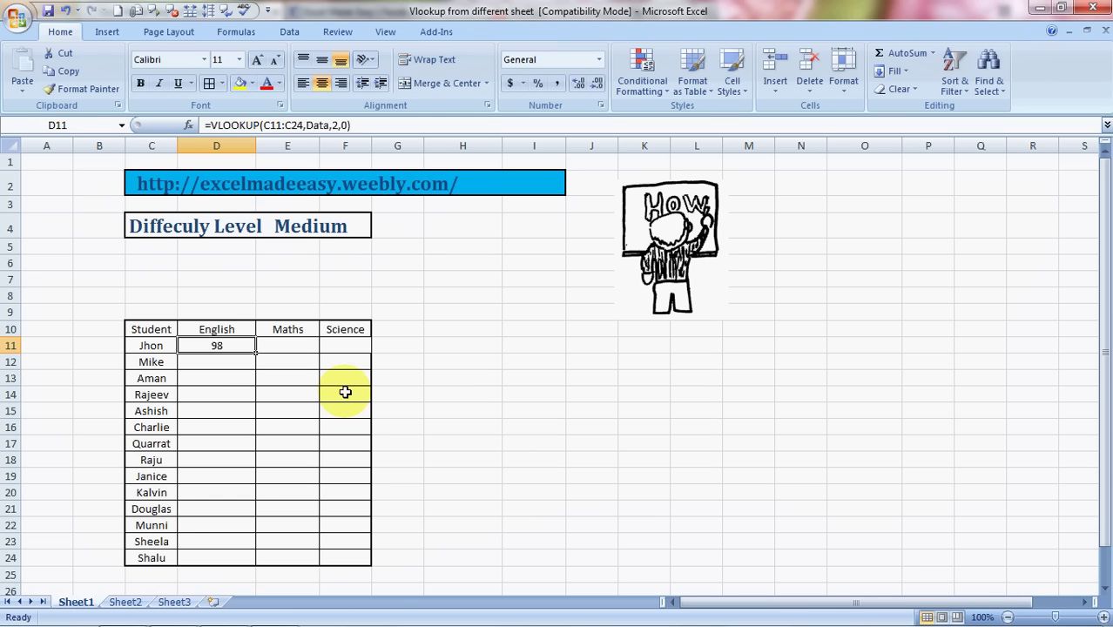
click(174, 603)
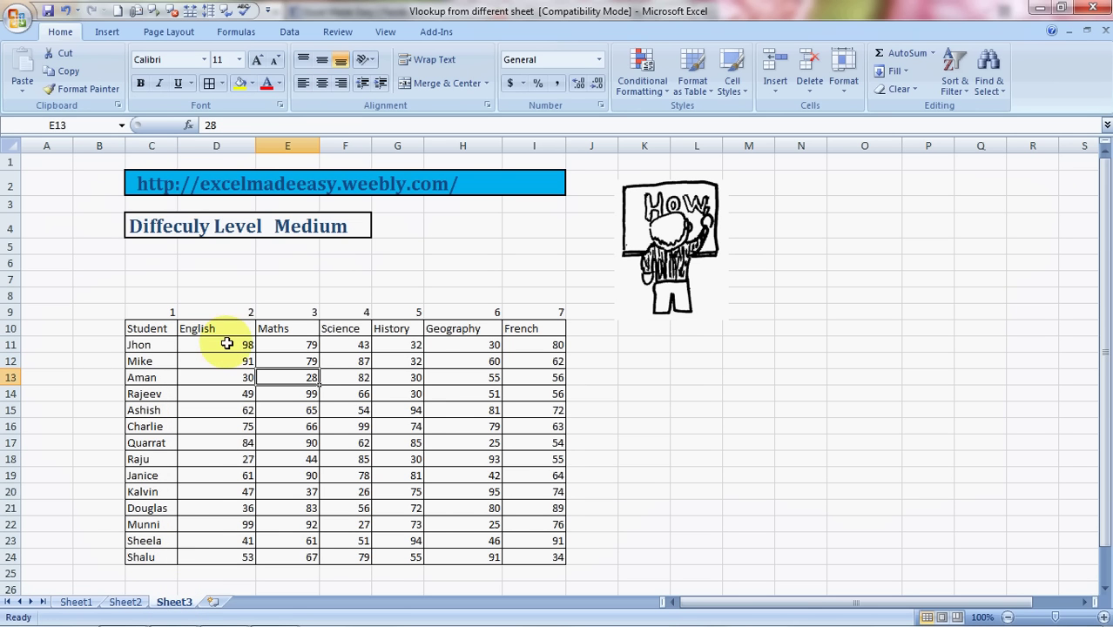
Insert VLOOKUP into Jhon's Maths cell E11 through the Insert Function search.
click(75, 602)
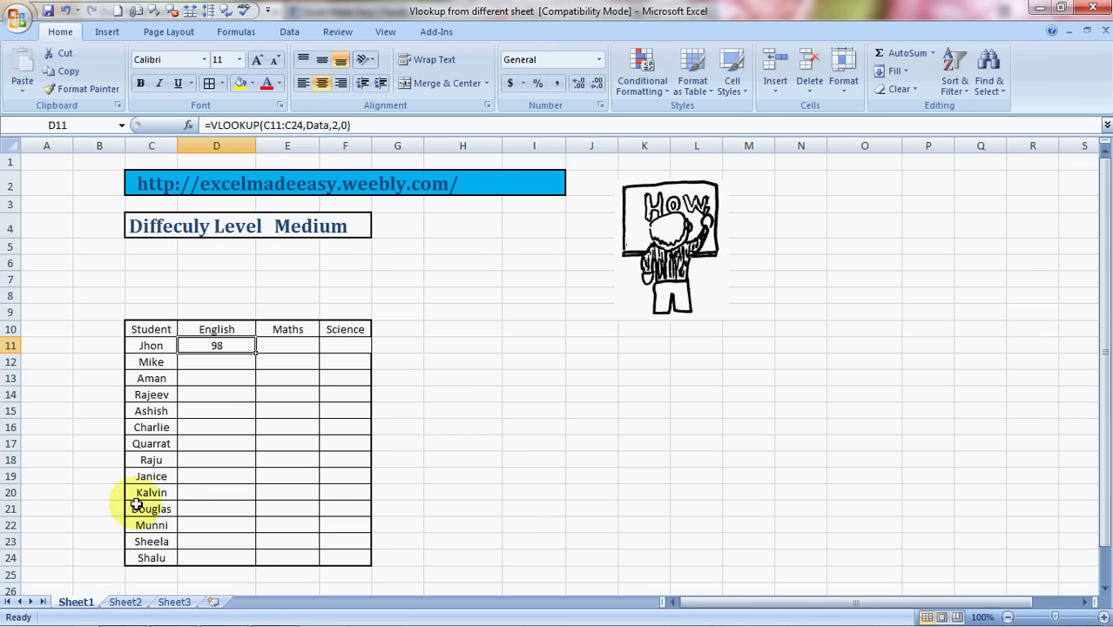
click(288, 346)
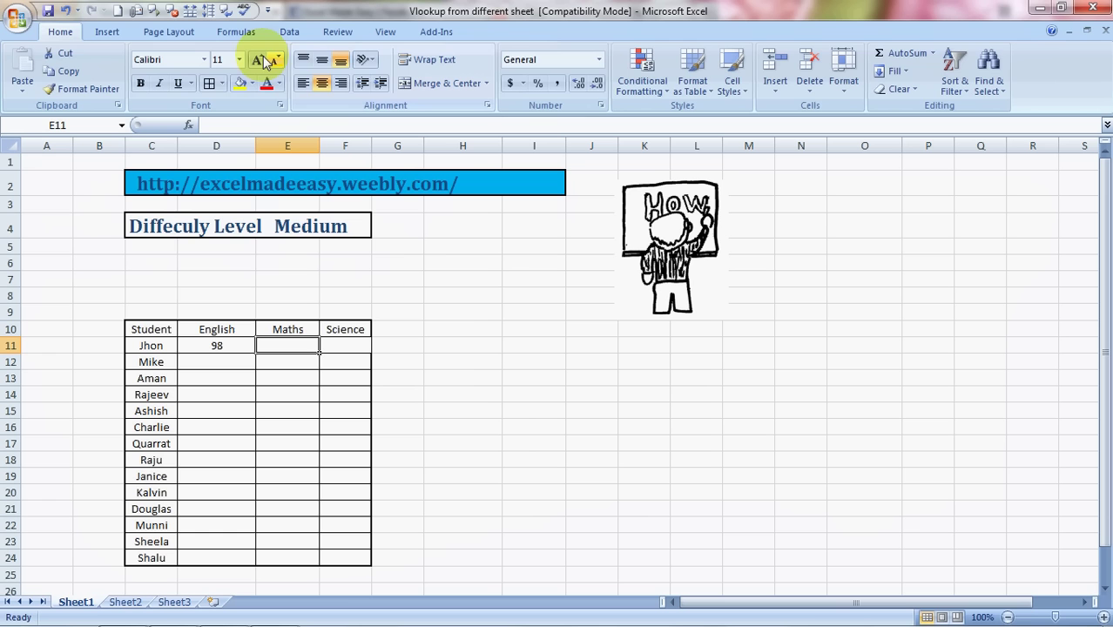
click(239, 33)
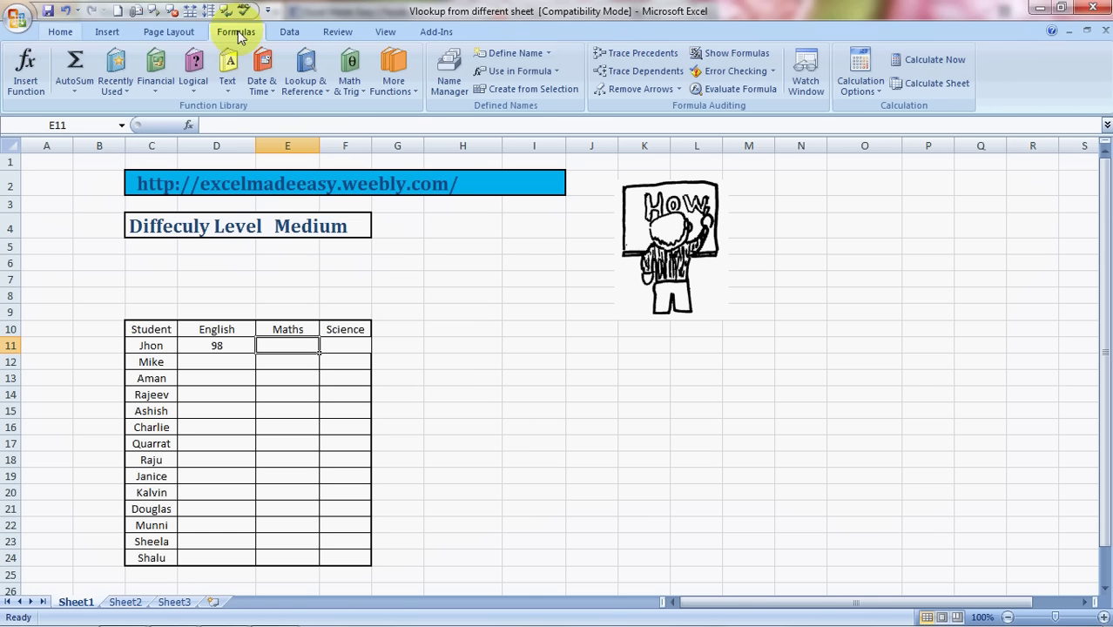
click(26, 76)
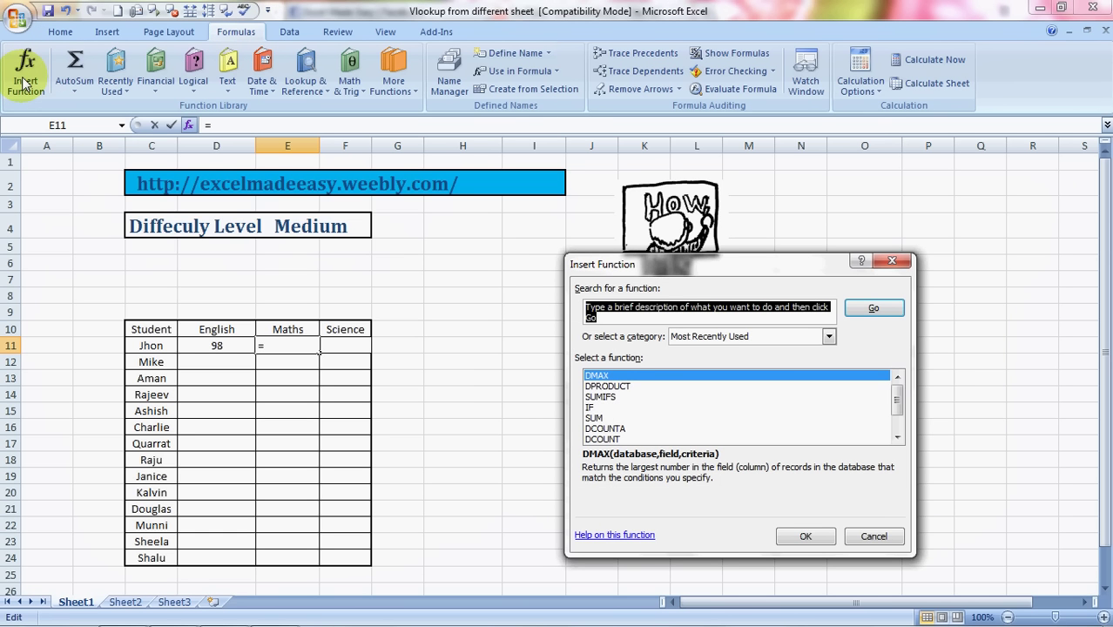
text(vlookup)
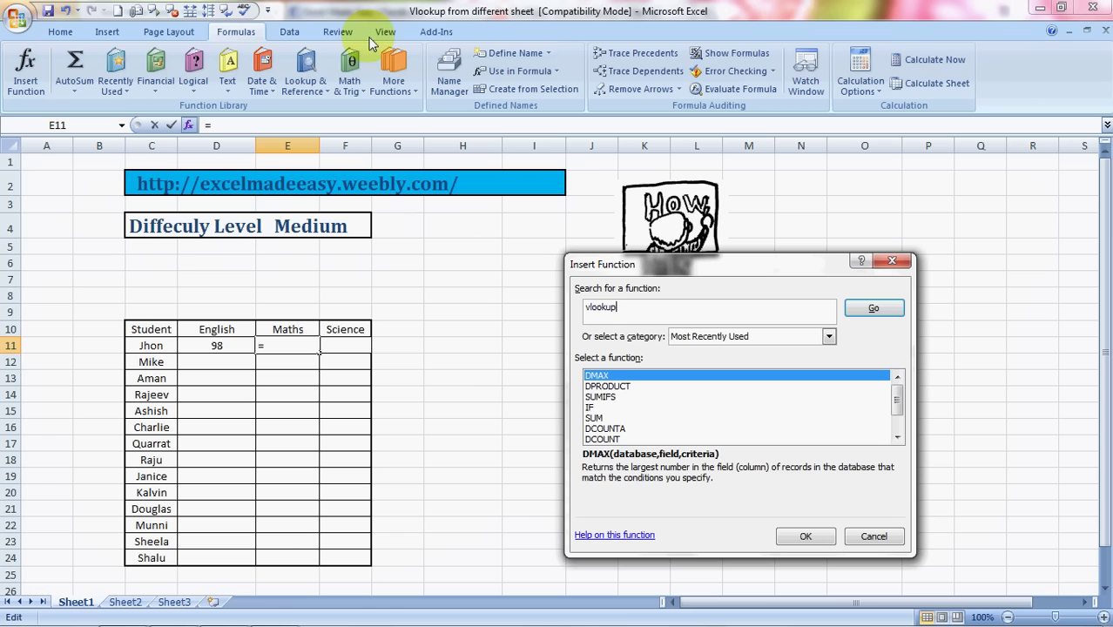
click(875, 314)
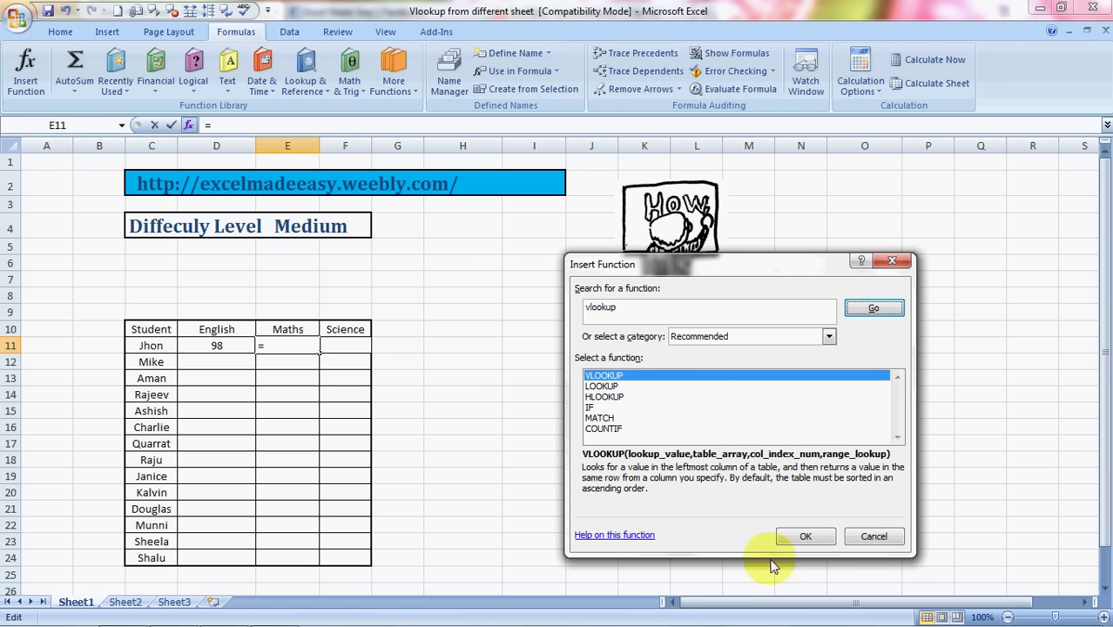
click(806, 536)
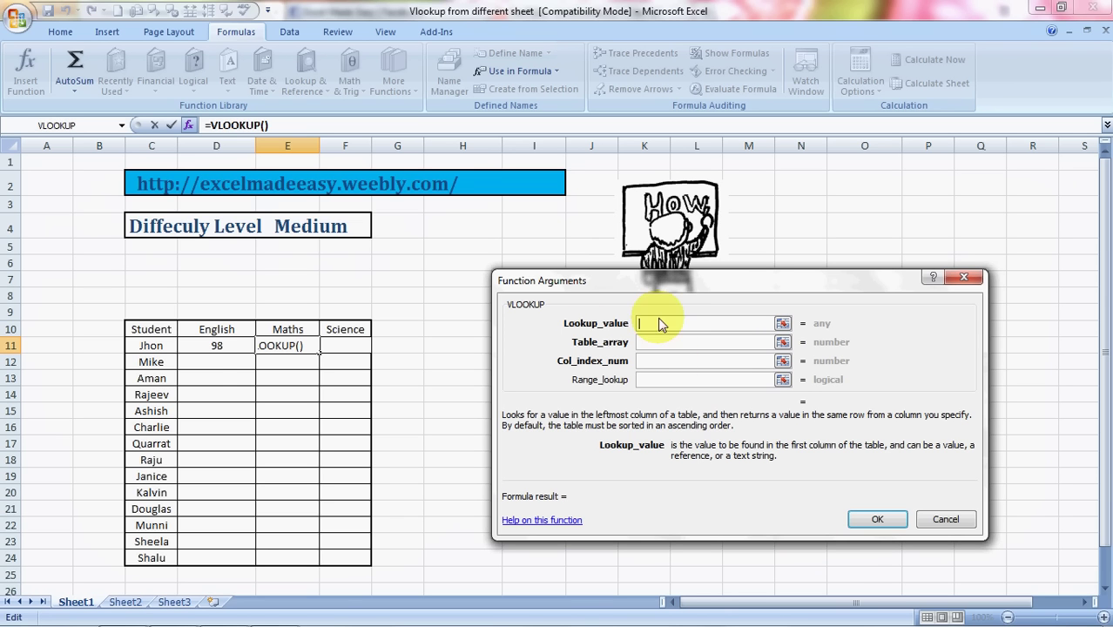
Set the lookup value to C11:C24 and the table array to Sheet3's Data range.
click(151, 346)
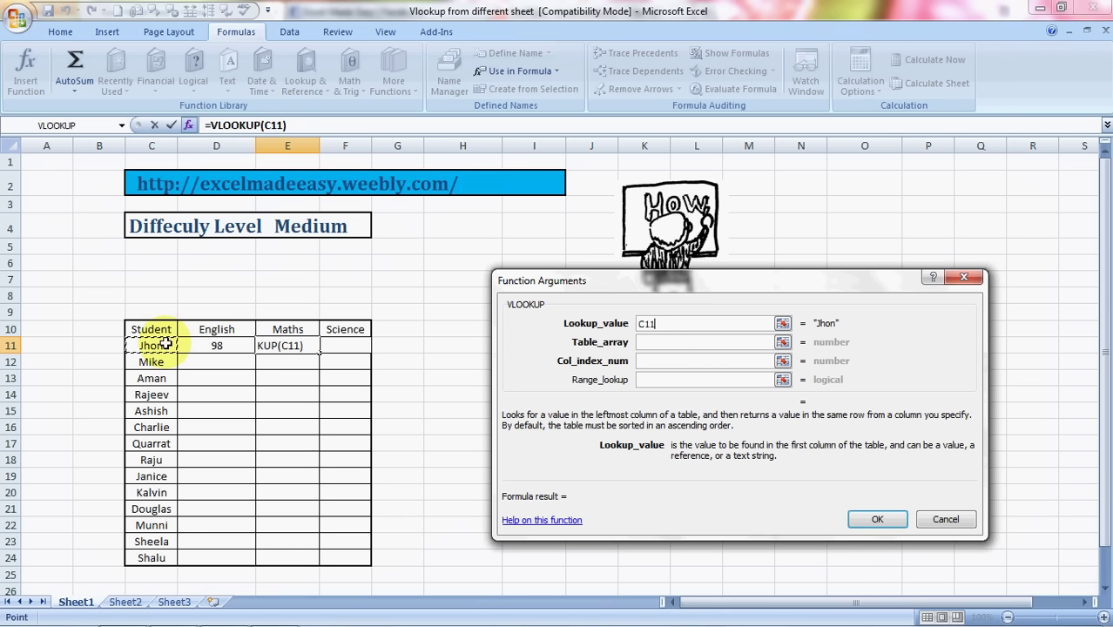
key(shift+Down)
key(shift+Down)
key(shift+Down)
key(shift+Down)
key(shift+Down)
key(shift+Down)
key(shift+Down)
key(shift+Down)
key(shift+Down)
key(shift+Down)
key(shift+Down)
key(shift+Down)
key(shift+Down)
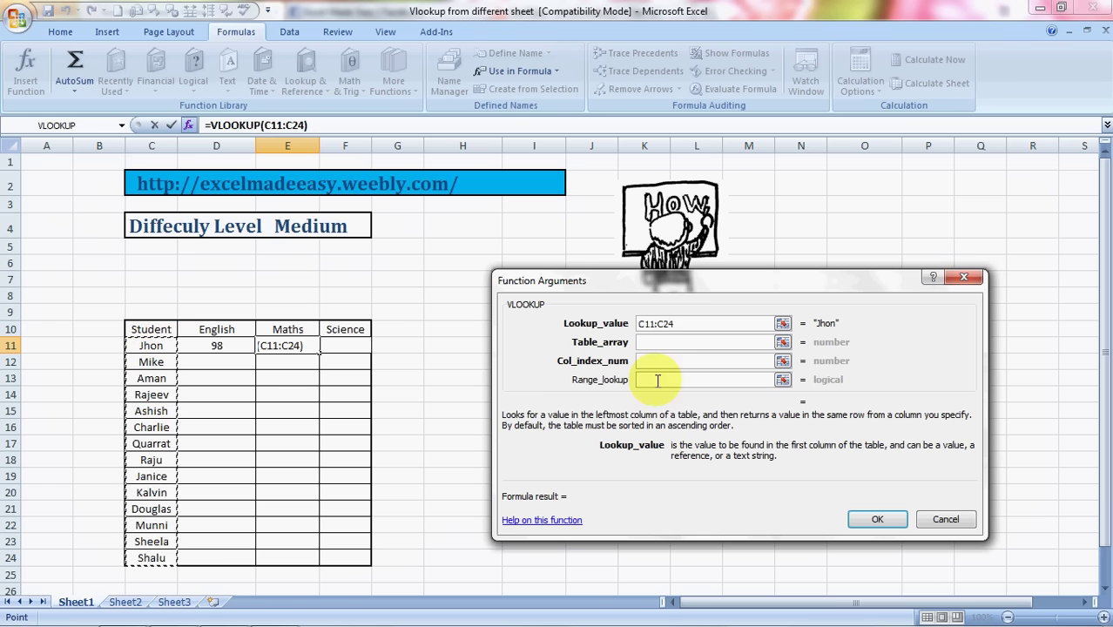
click(655, 342)
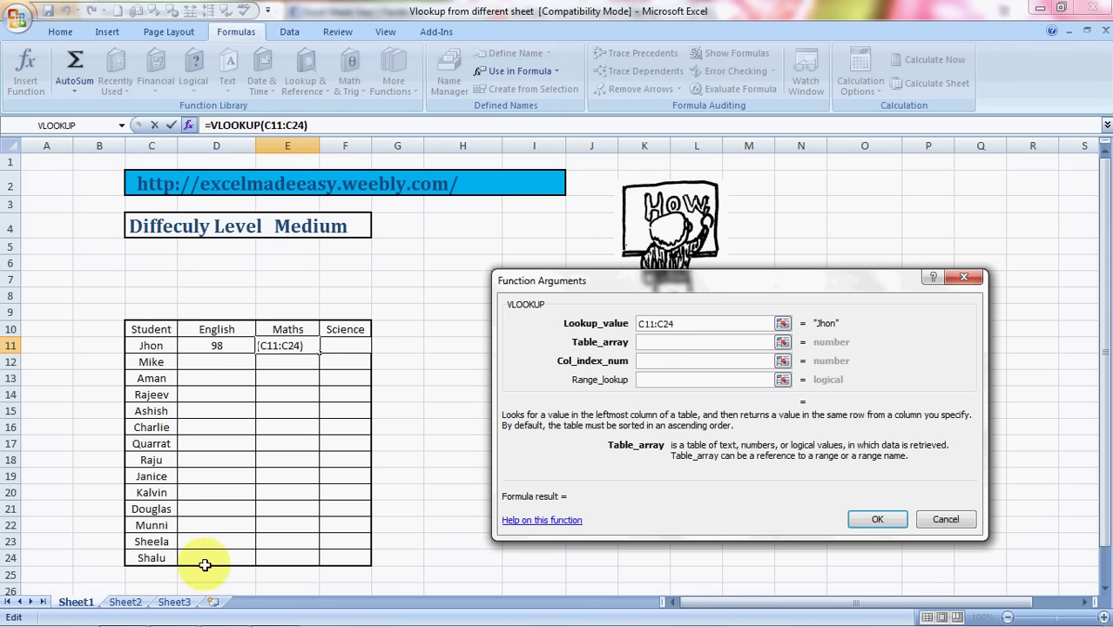
click(178, 602)
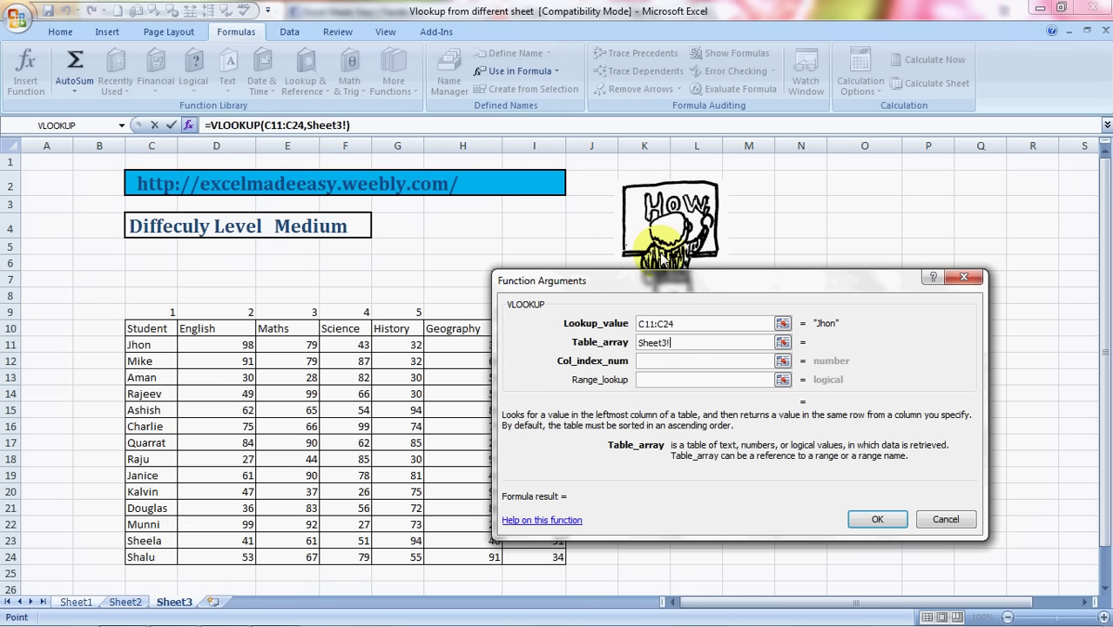
drag(655, 276, 770, 288)
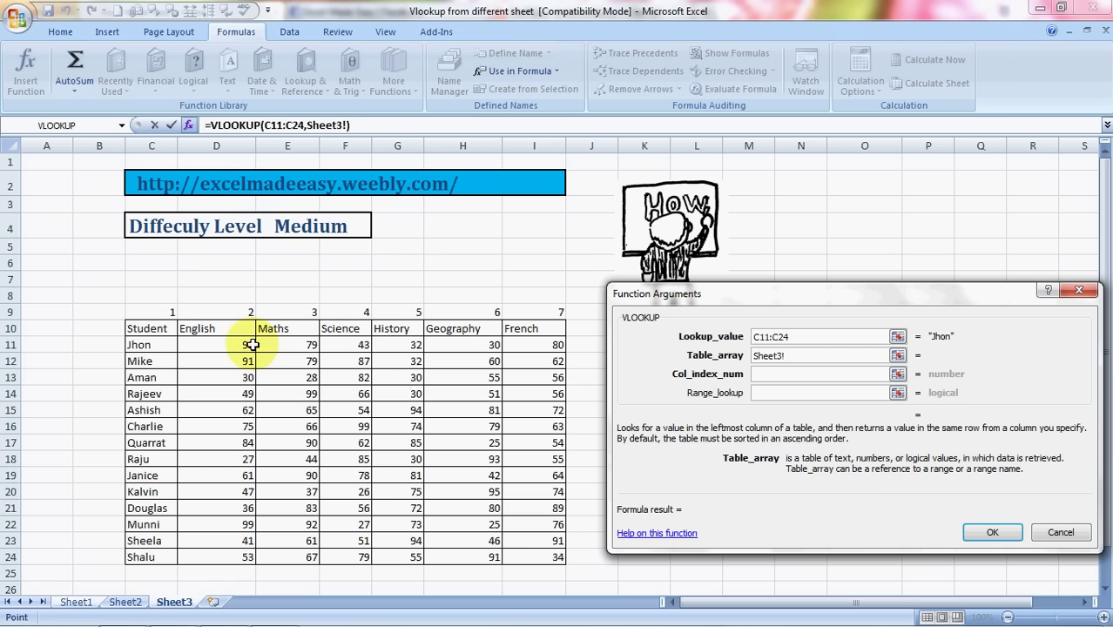
click(162, 329)
key(shift+Right)
key(shift+Right)
key(shift+Right)
key(shift+Right)
key(shift+Right)
key(shift+Right)
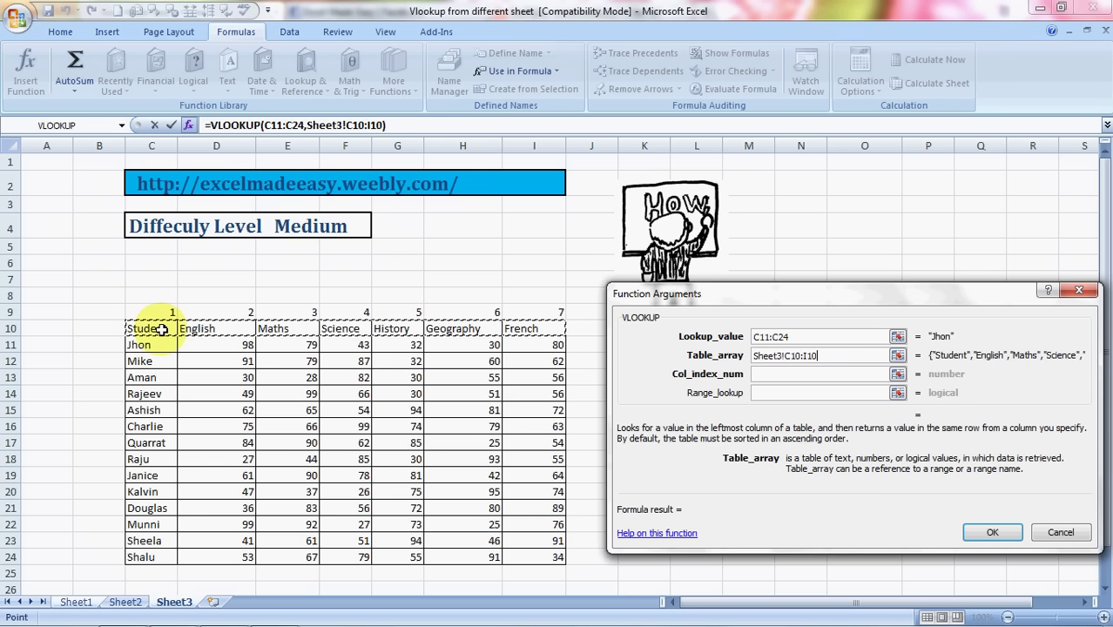
key(shift+Down)
key(ctrl+shift+Down)
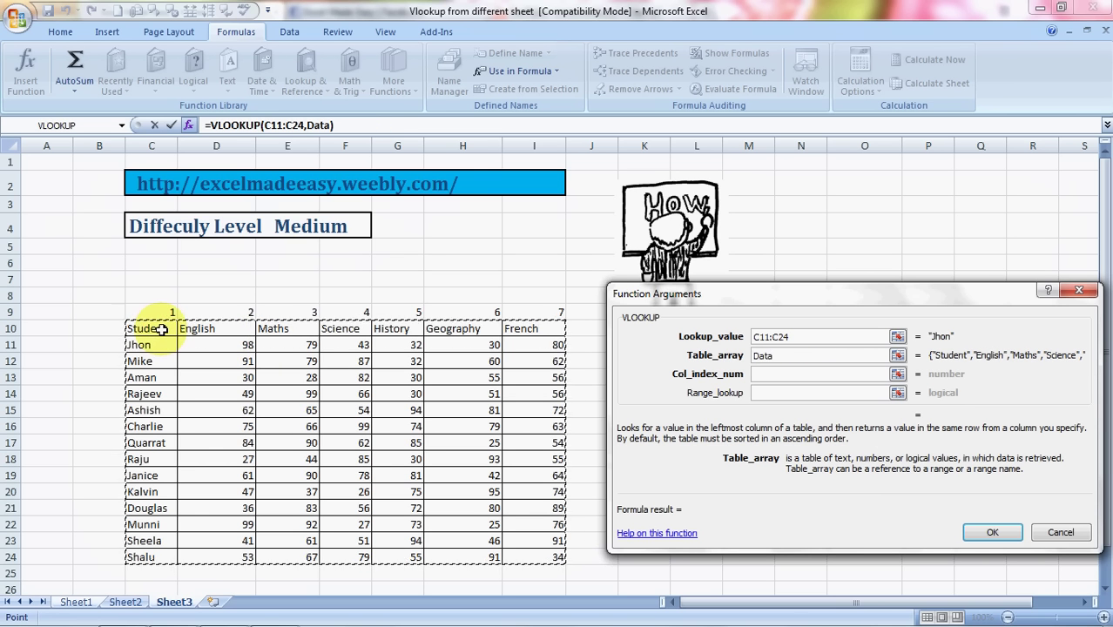
click(769, 356)
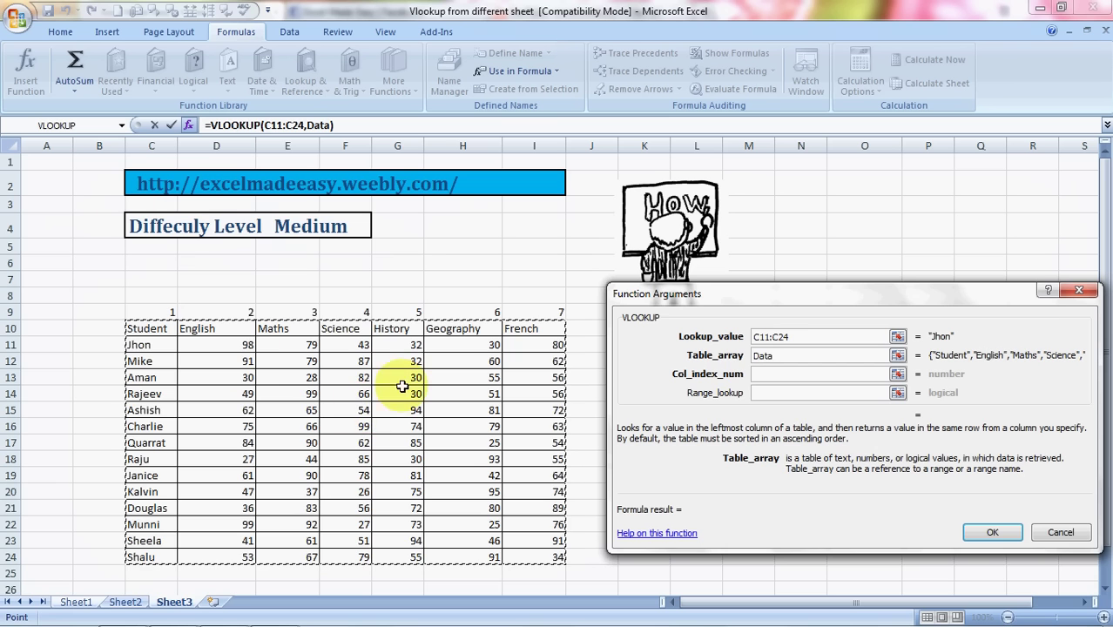
Enter column index 2 and range lookup 0, then confirm the formula.
click(763, 375)
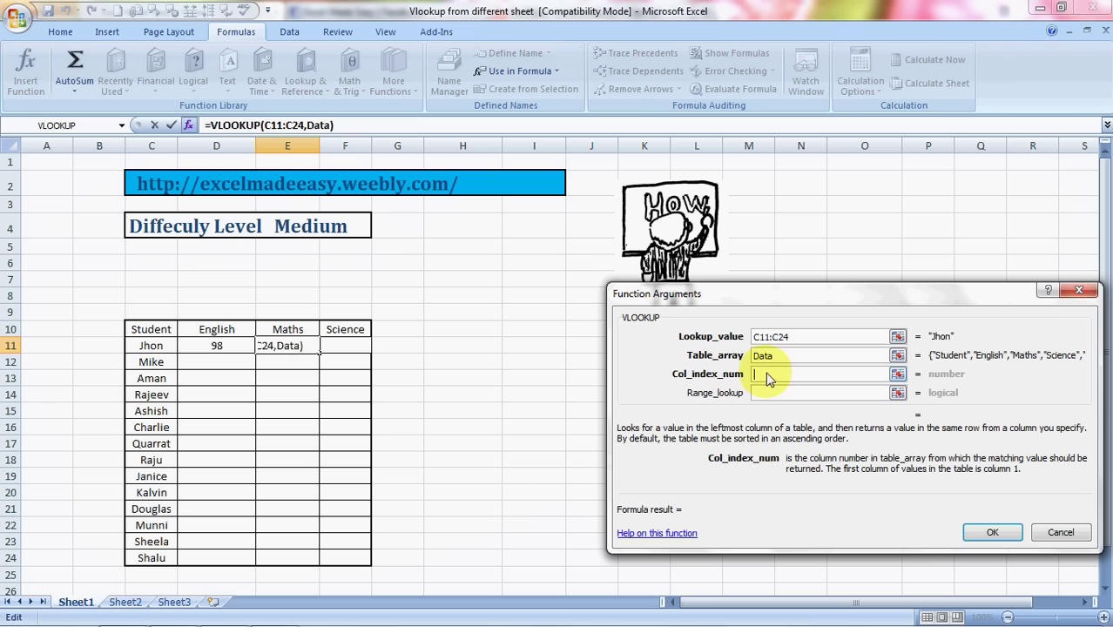
text(2)
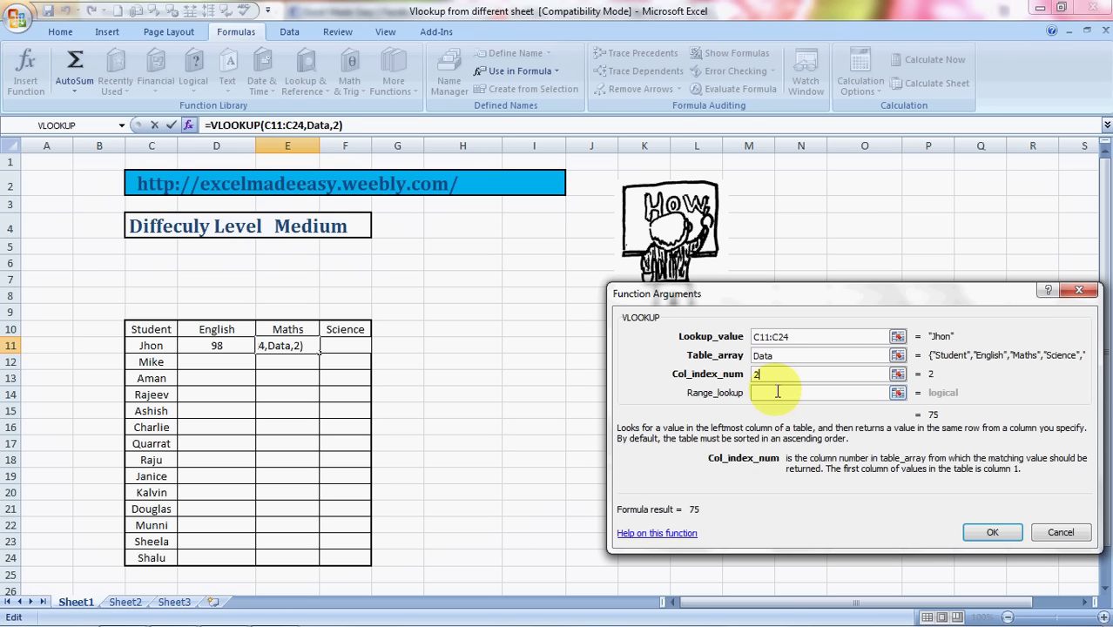
click(778, 394)
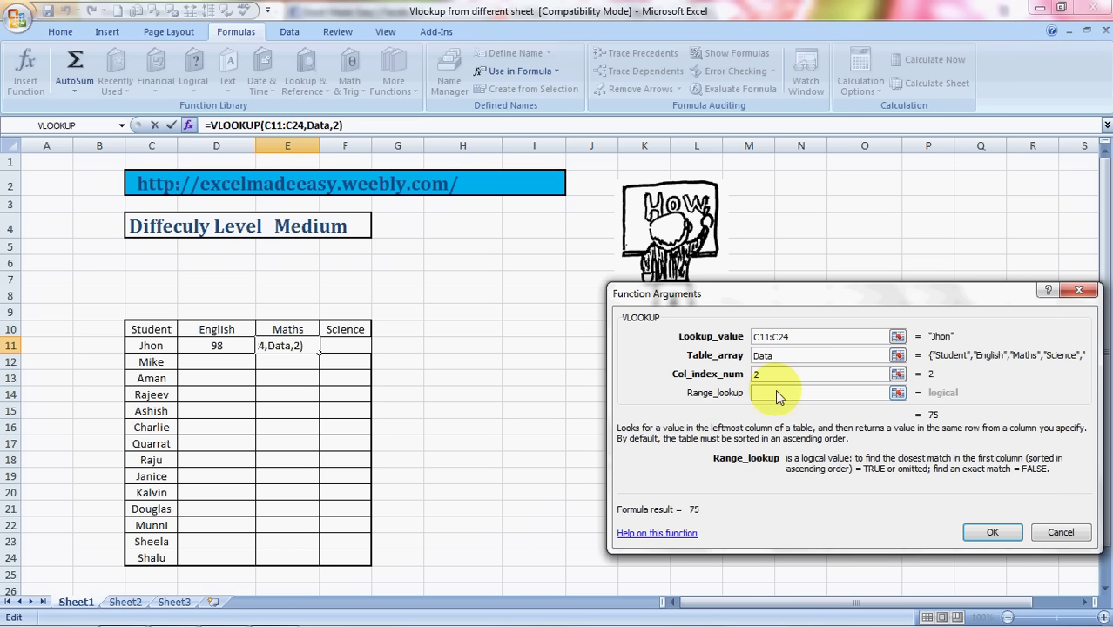
text(0)
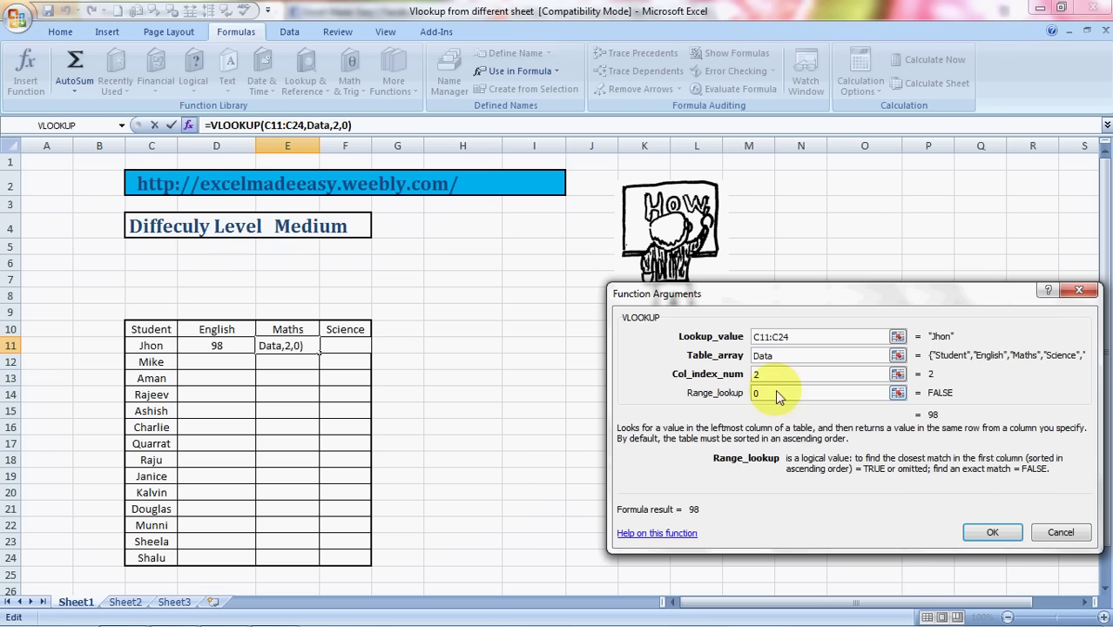
click(985, 530)
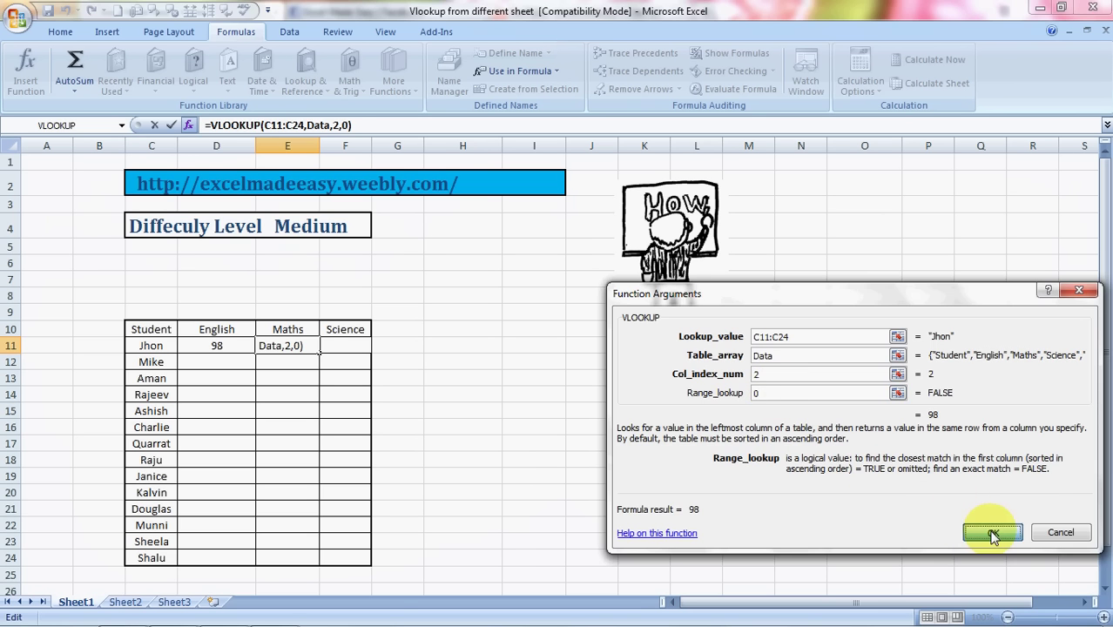
click(712, 466)
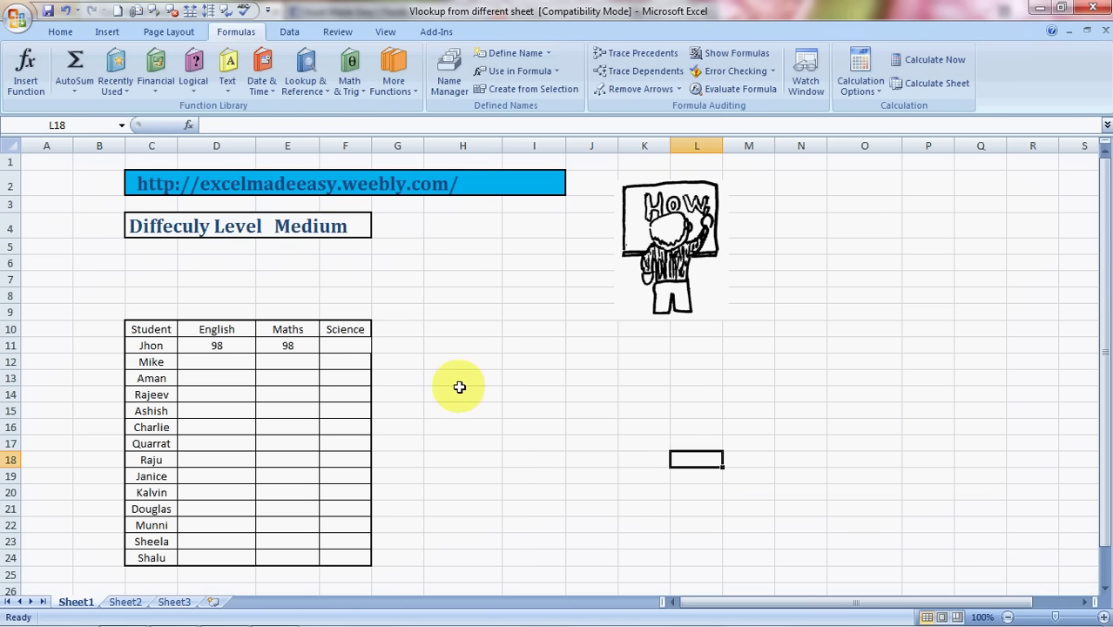
Change E11's column index from 2 to 3 so it returns 79, then check Sheet3.
click(299, 346)
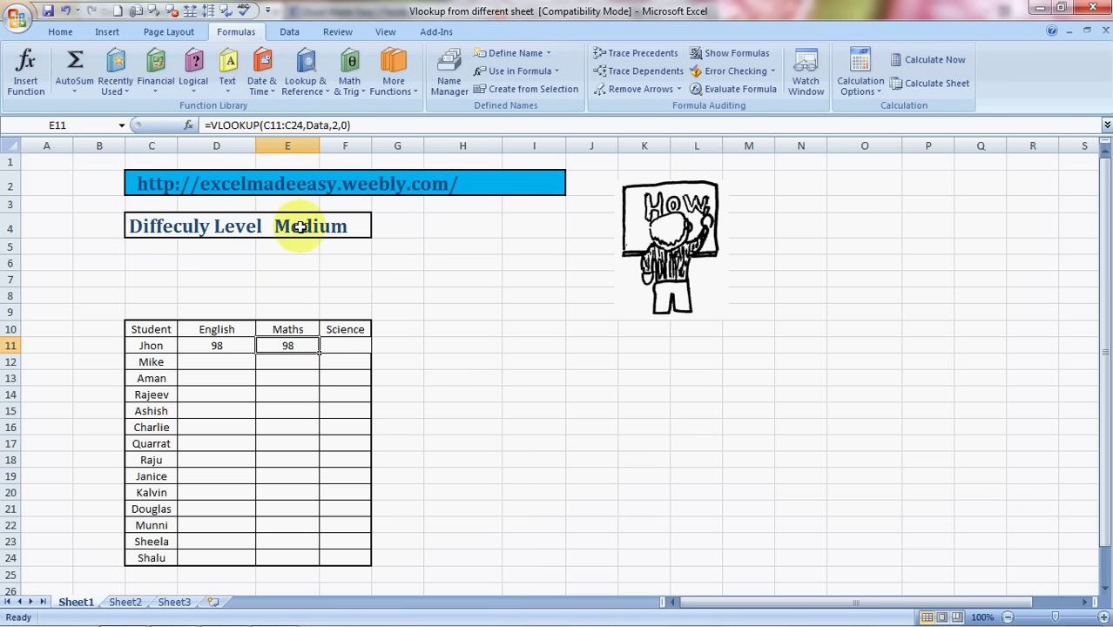
click(338, 125)
key(BackSpace)
text(3)
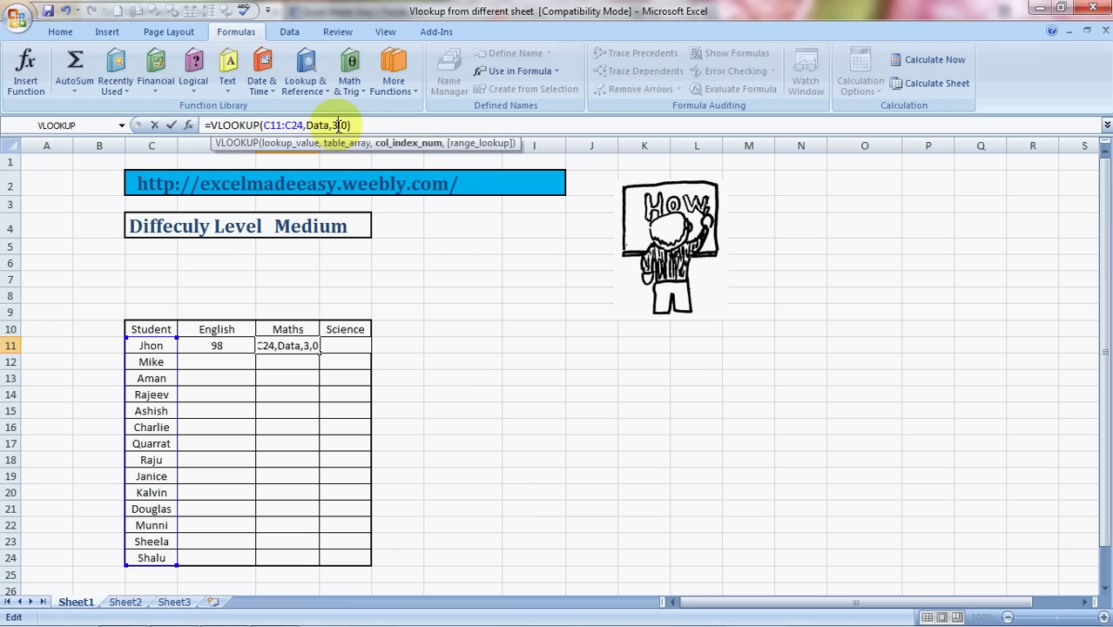
key(Return)
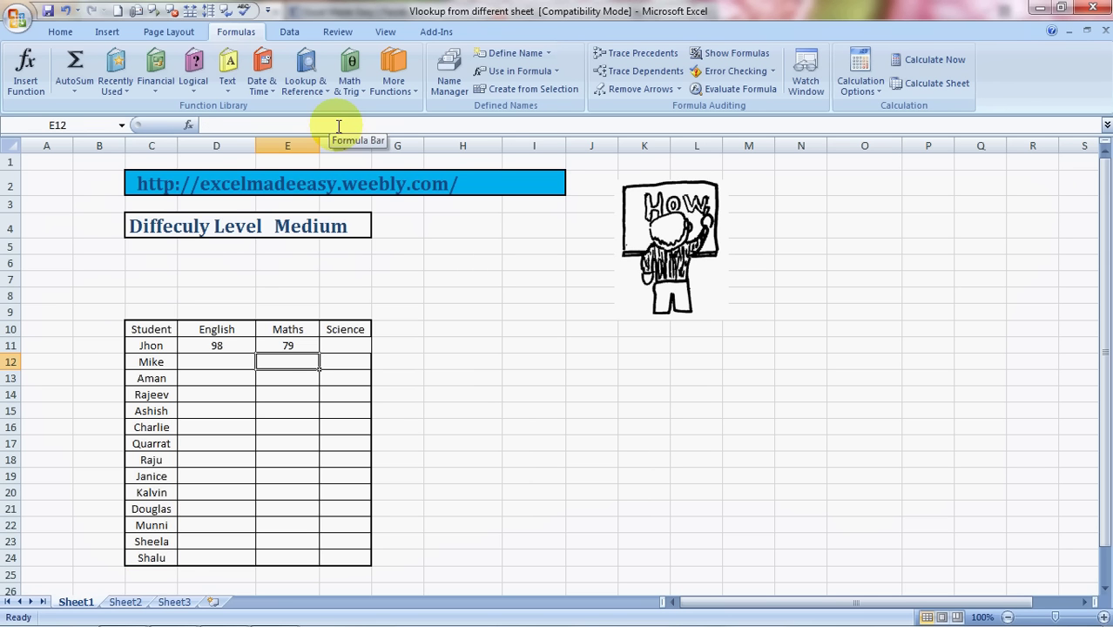
click(174, 602)
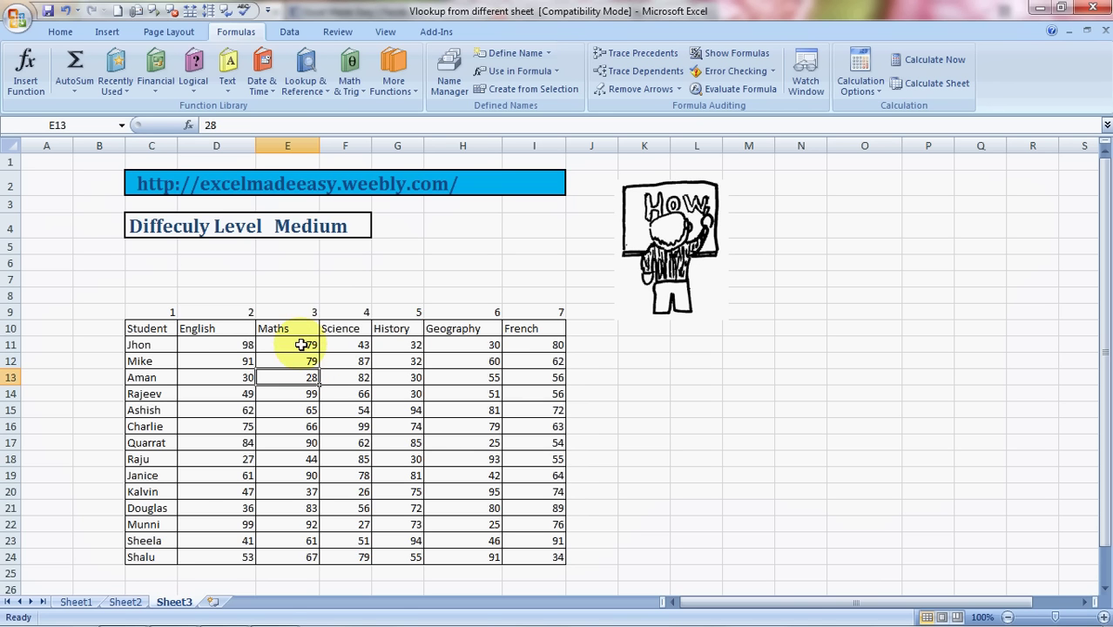
click(75, 601)
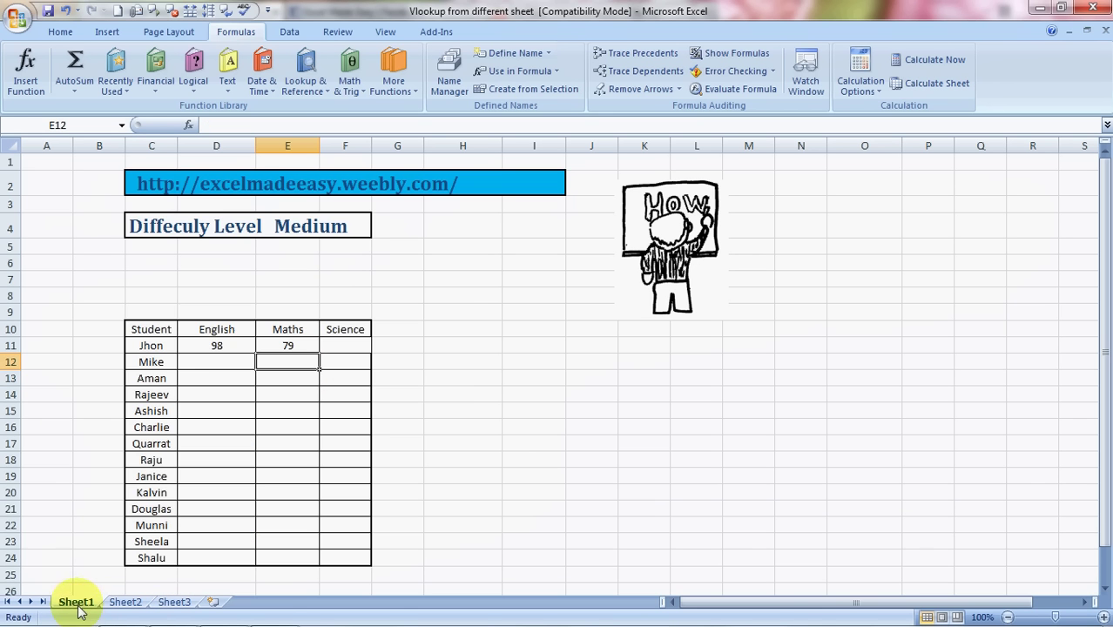
click(335, 348)
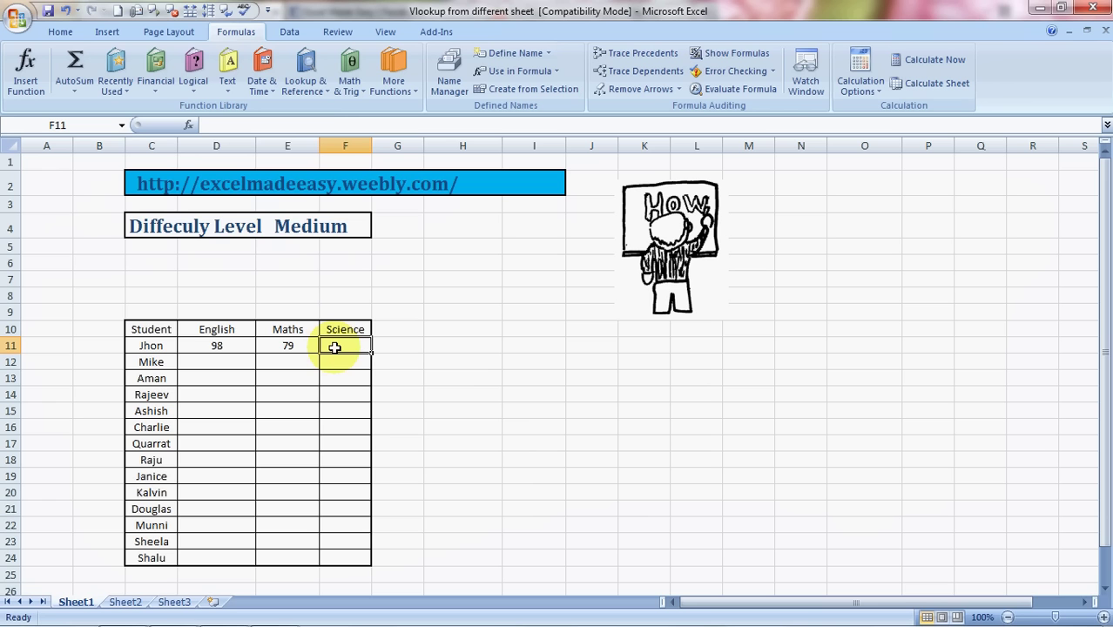
key(Left)
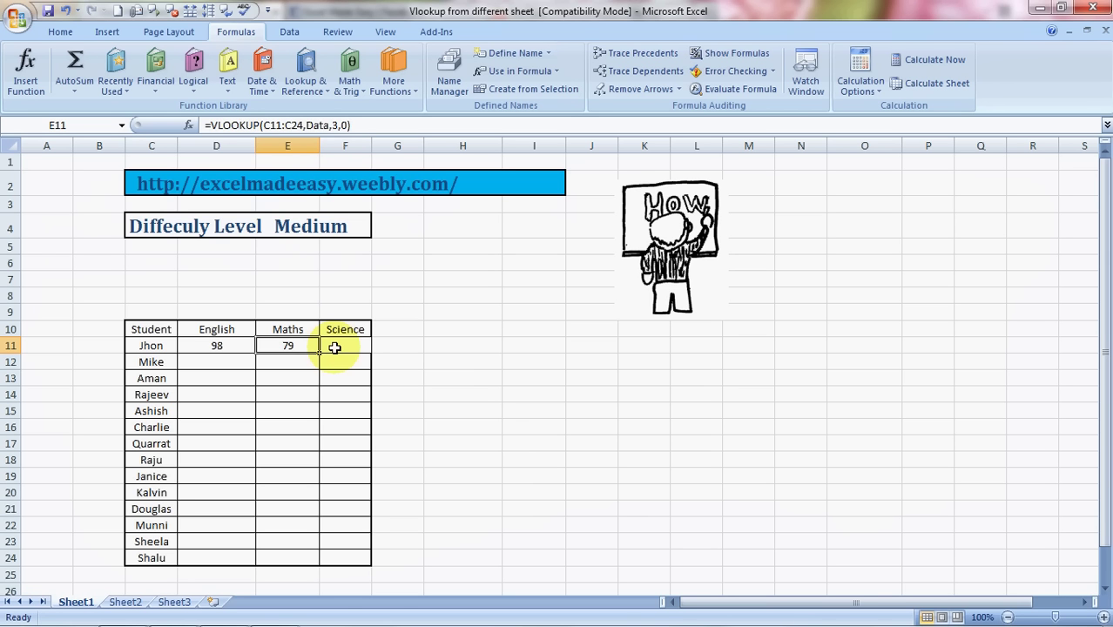
click(220, 331)
click(273, 349)
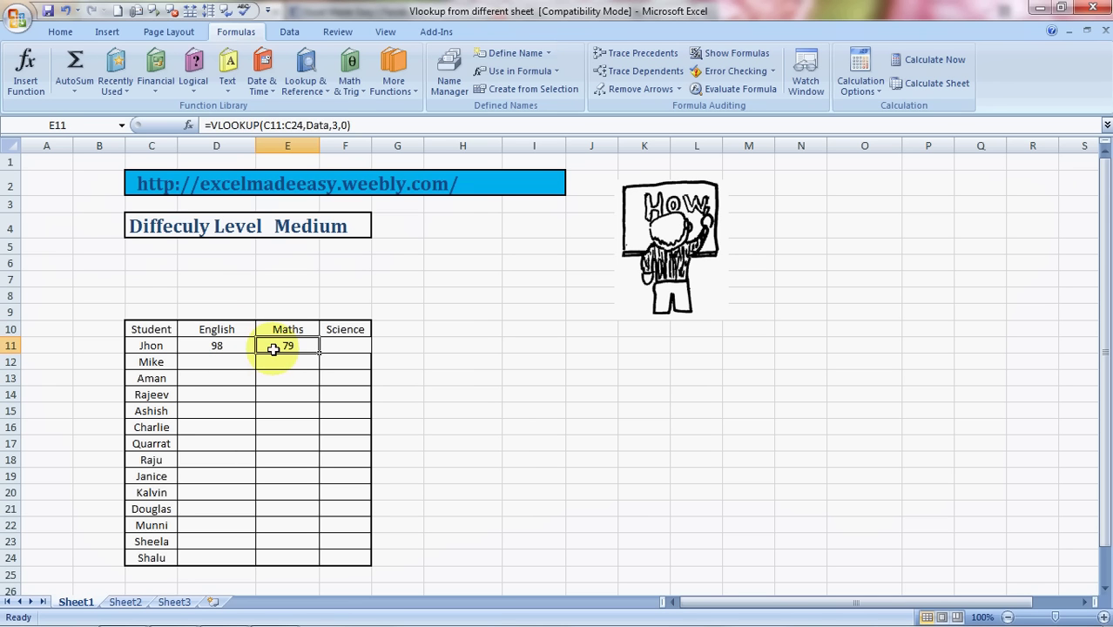
click(222, 360)
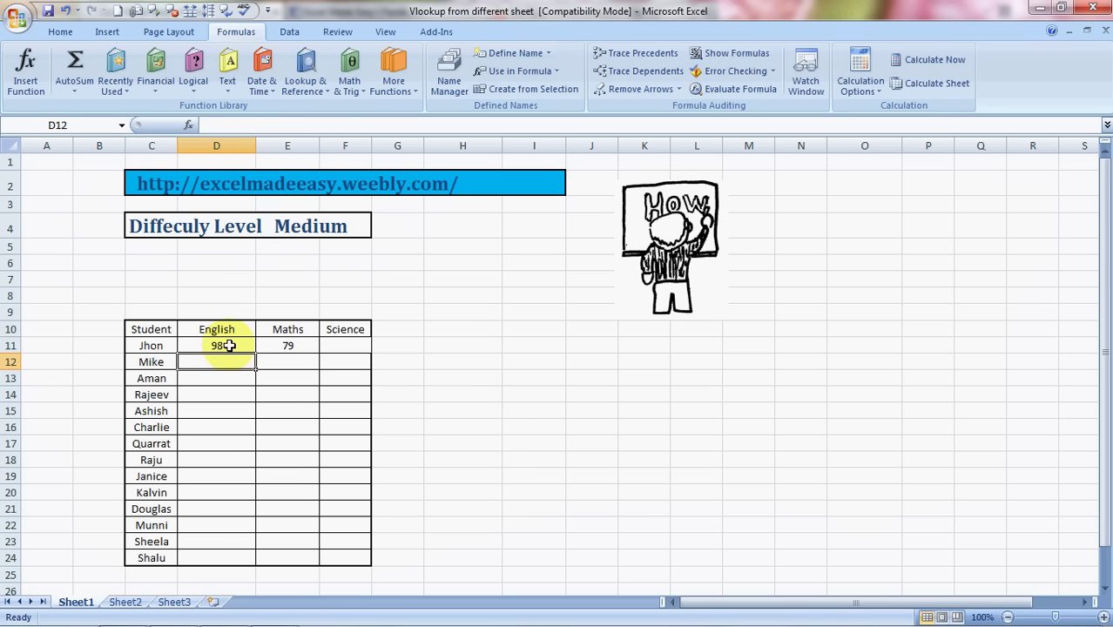
click(227, 347)
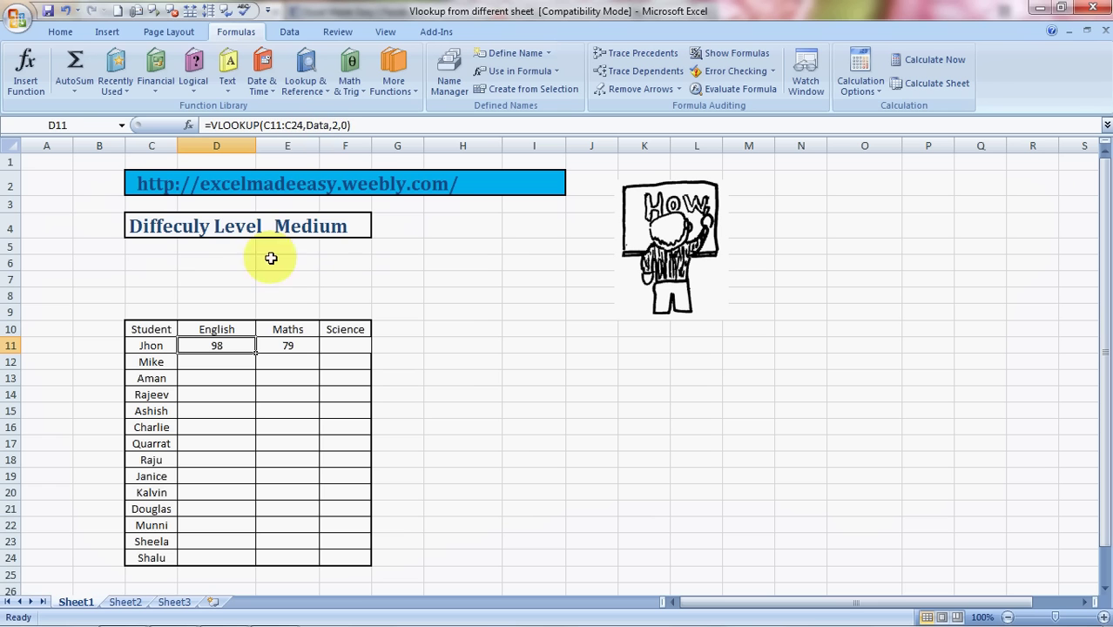
click(289, 345)
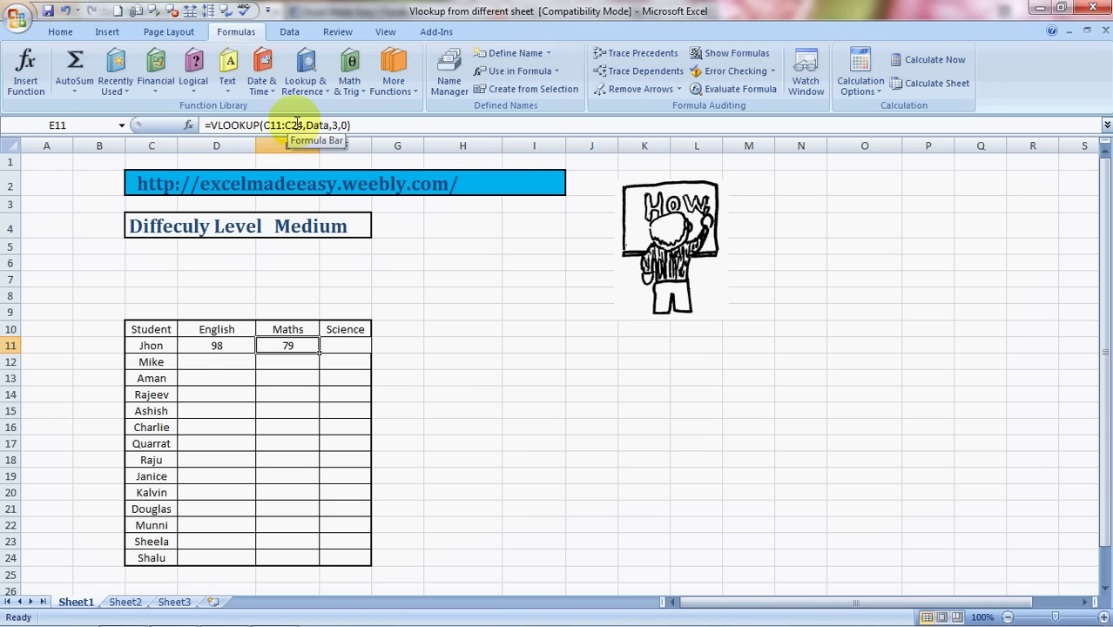
click(231, 350)
click(269, 350)
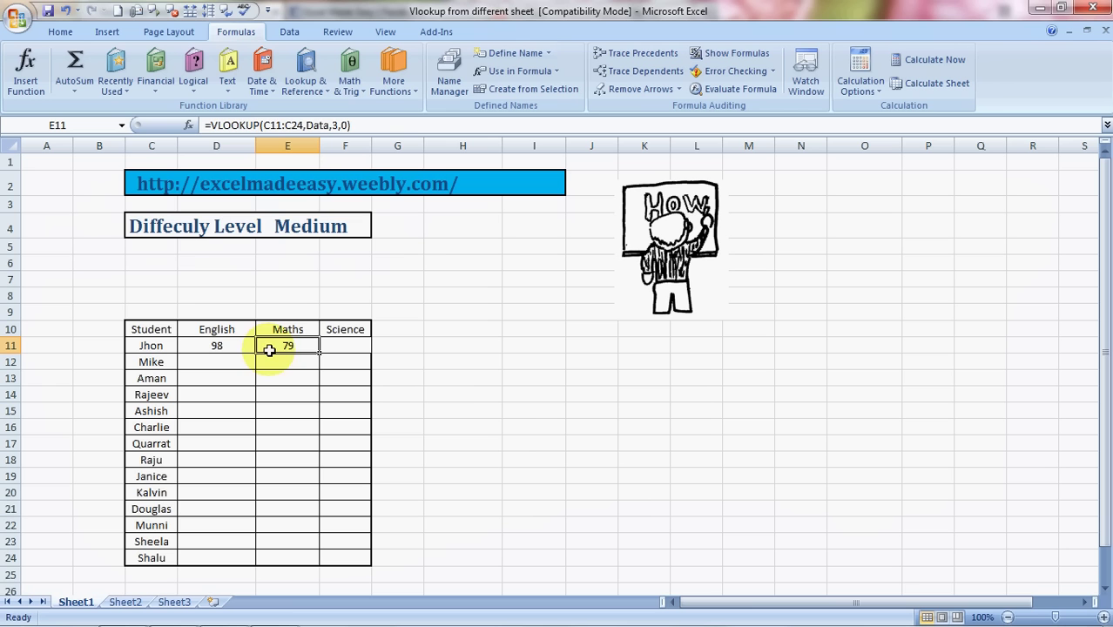
click(342, 347)
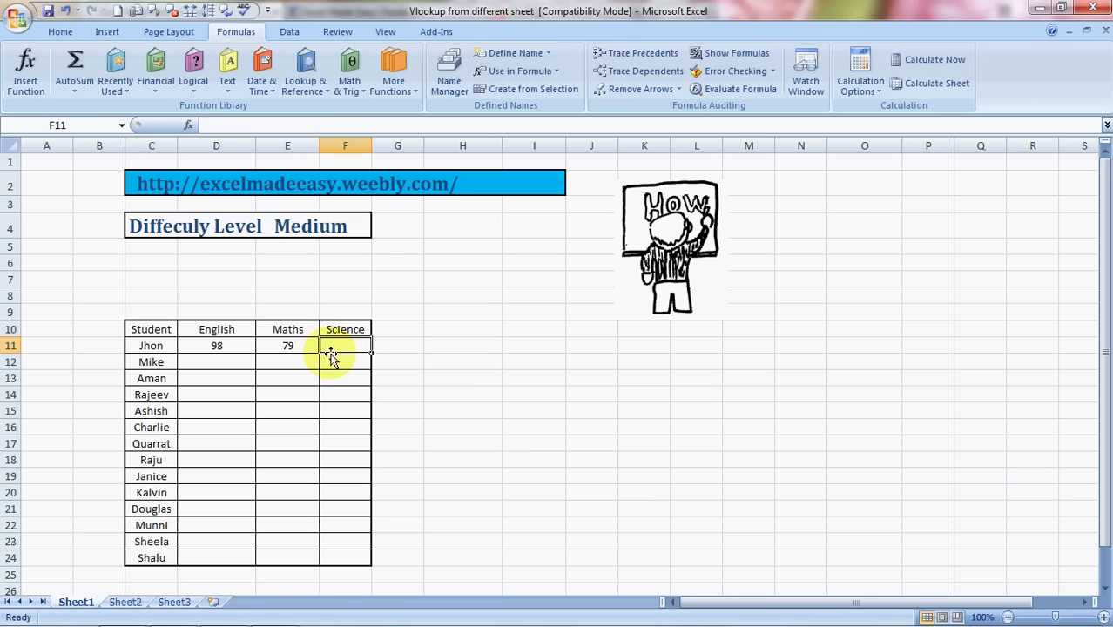
click(174, 601)
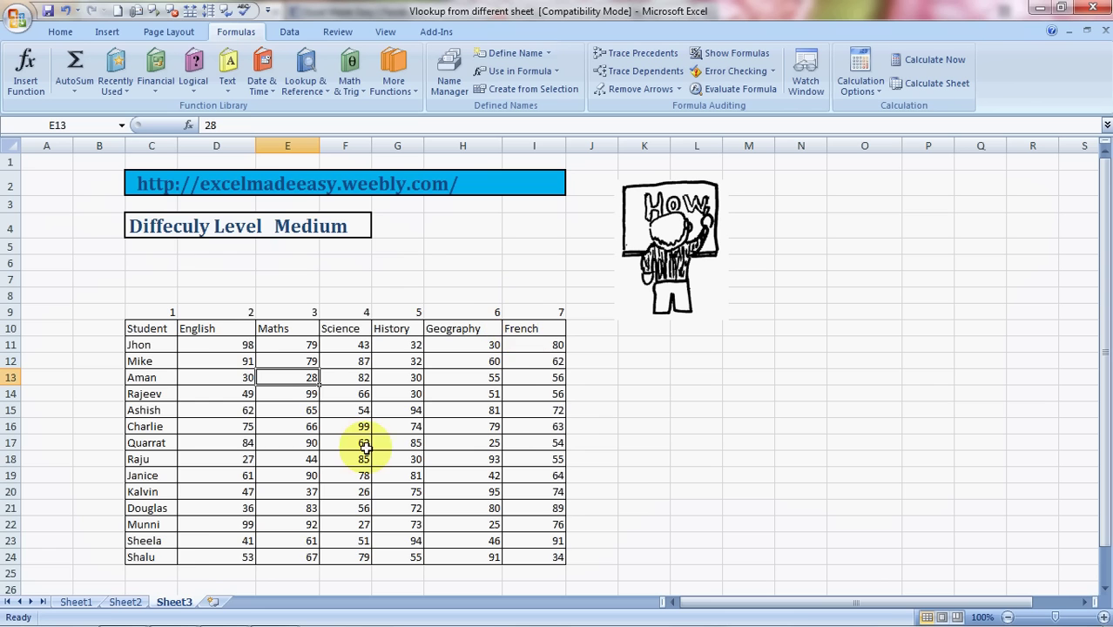
click(76, 604)
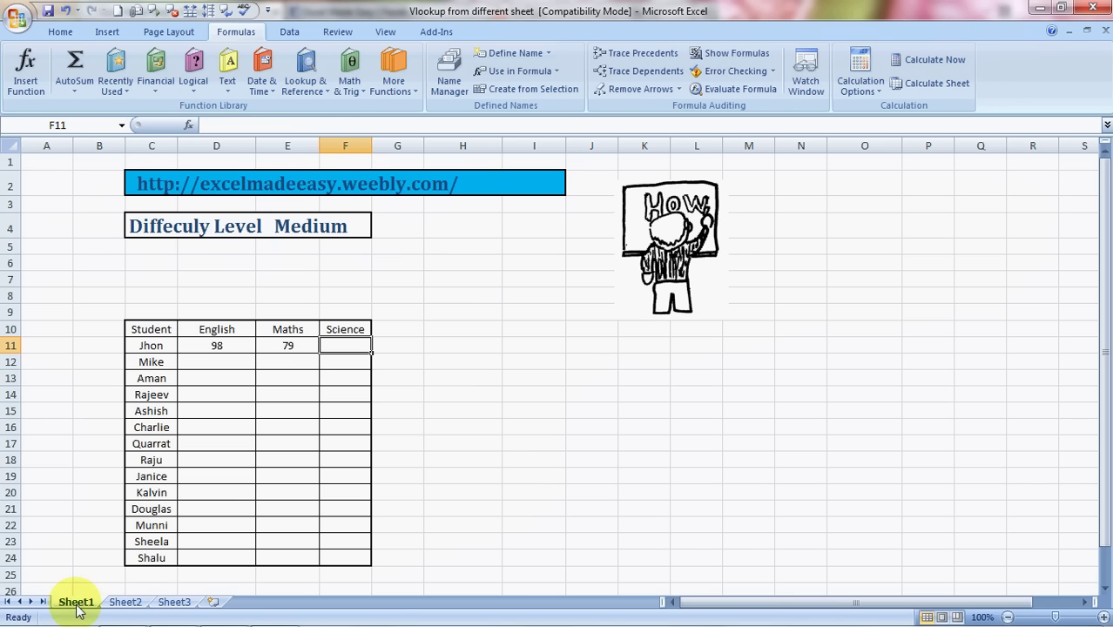
click(283, 348)
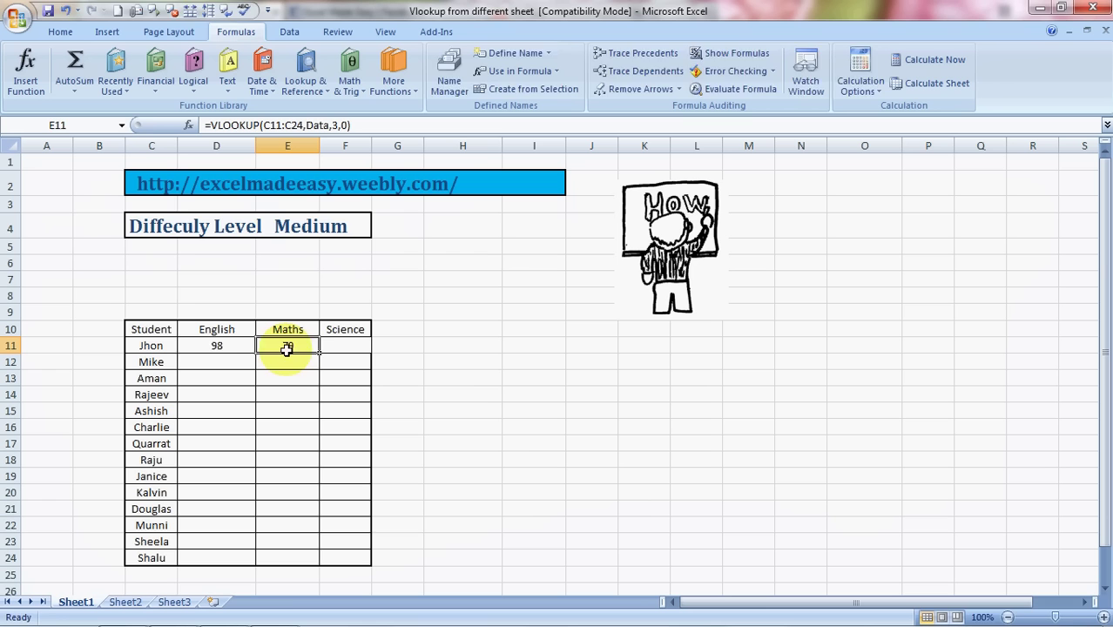
Make E11's name range absolute as $C$11:$C$24 with F4.
double_click(287, 348)
key(Left)
key(Left)
key(Left)
key(Left)
key(Left)
key(Left)
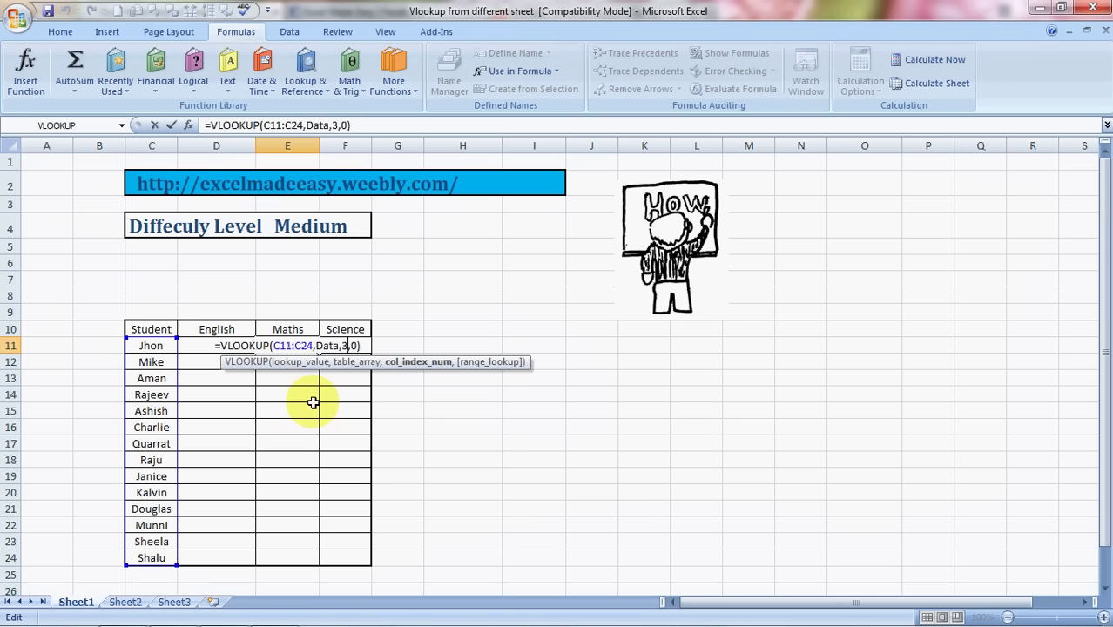
key(Left)
key(shift+Left)
key(shift+Left)
key(shift+Left)
key(shift+Left)
key(shift+Left)
key(shift+Left)
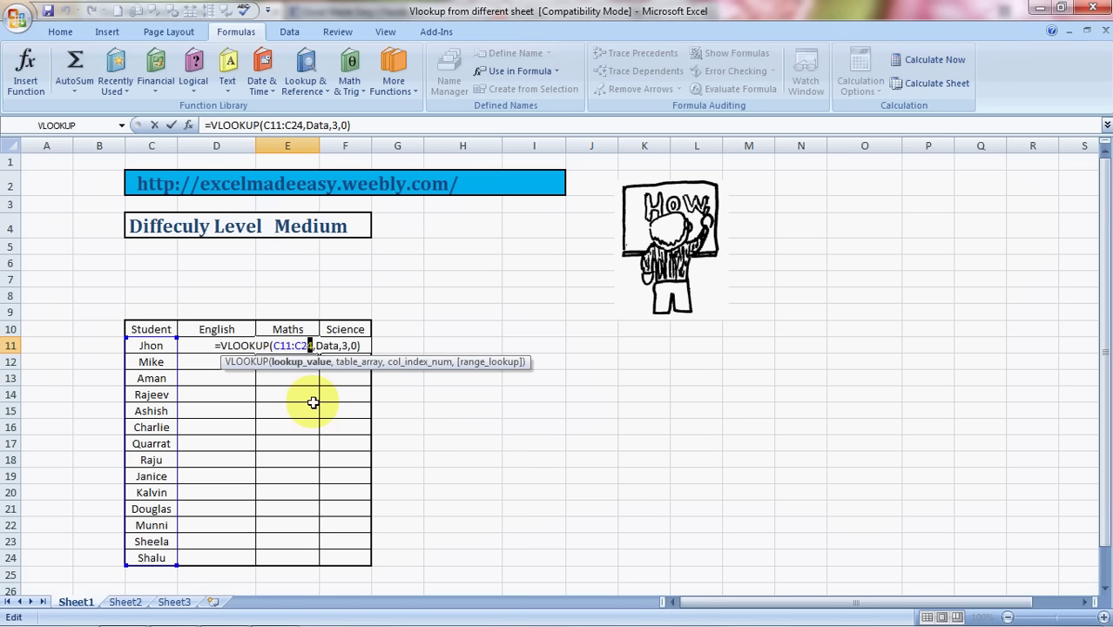
key(shift+Left)
key(F4)
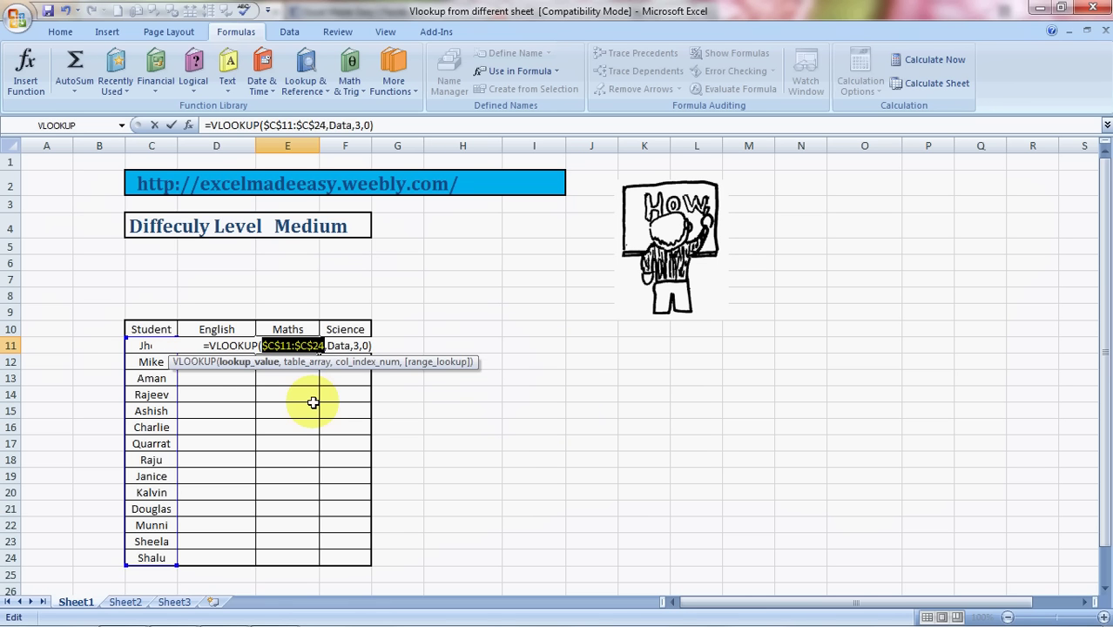
key(Return)
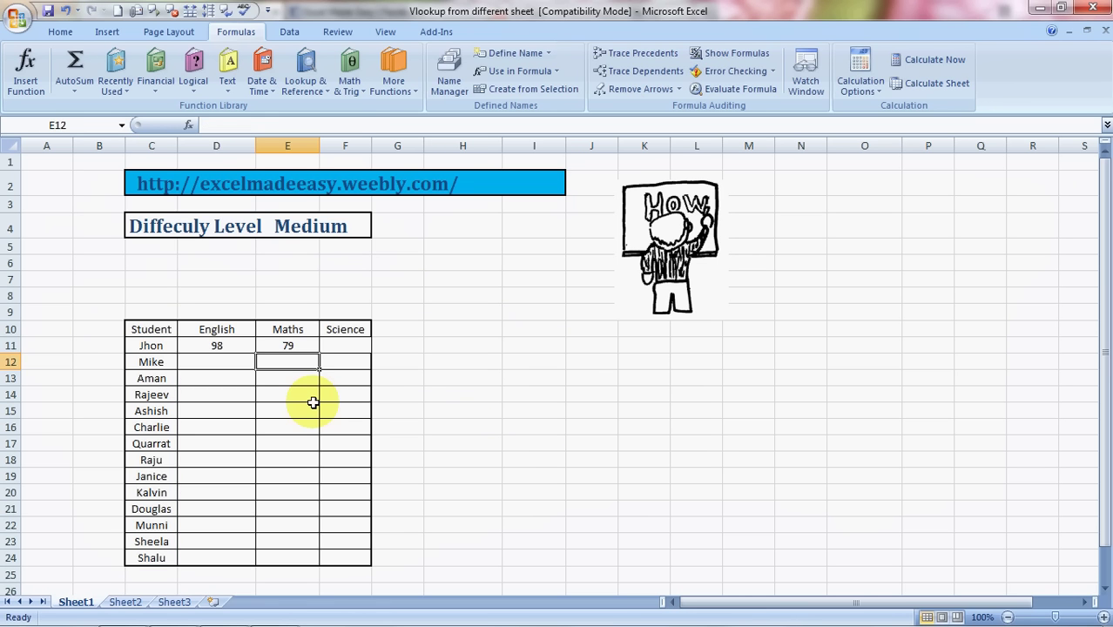
Copy E11's formula into Jhon's Science cell F11.
key(Up)
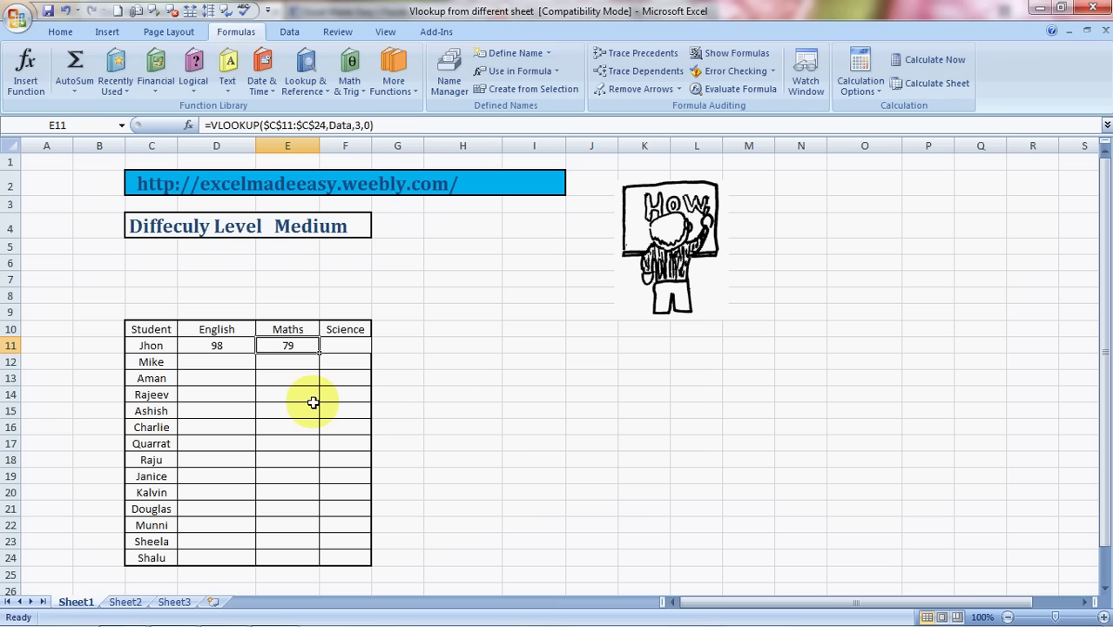
key(ctrl+c)
key(Right)
key(ctrl+v)
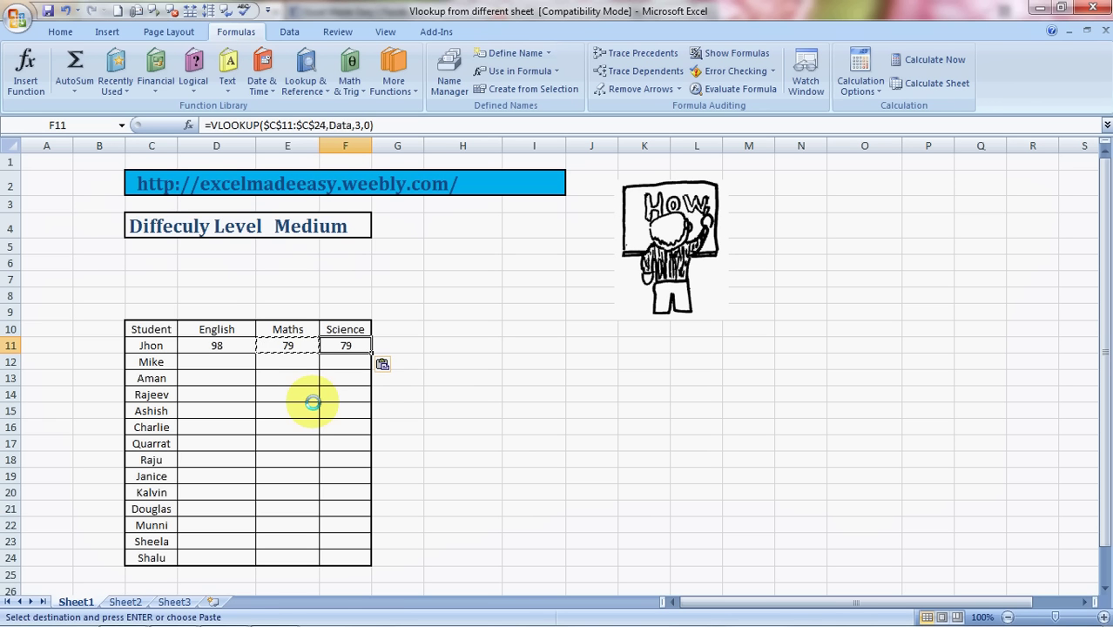
key(Escape)
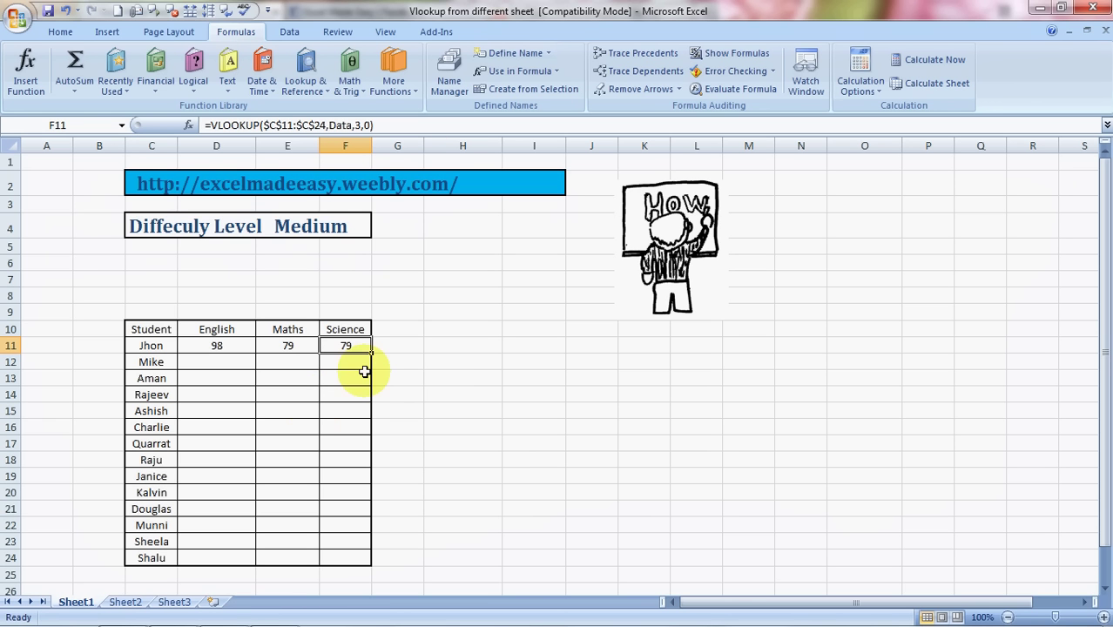
Change F11's column index from 3 to 4 so it returns 43.
key(F2)
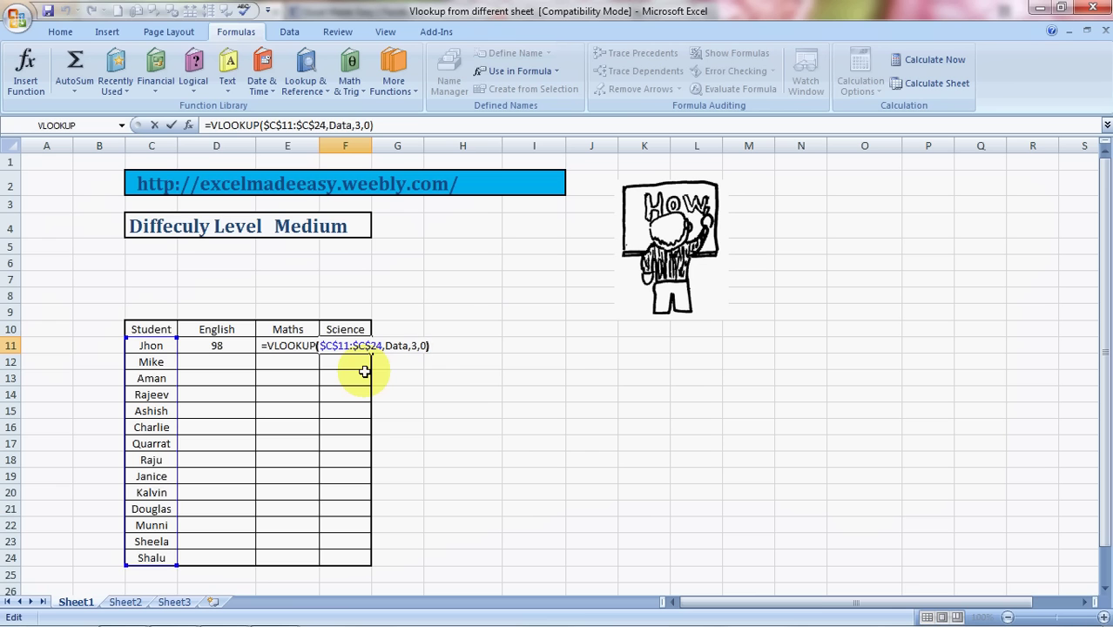
key(Left)
key(Left)
key(Left)
key(BackSpace)
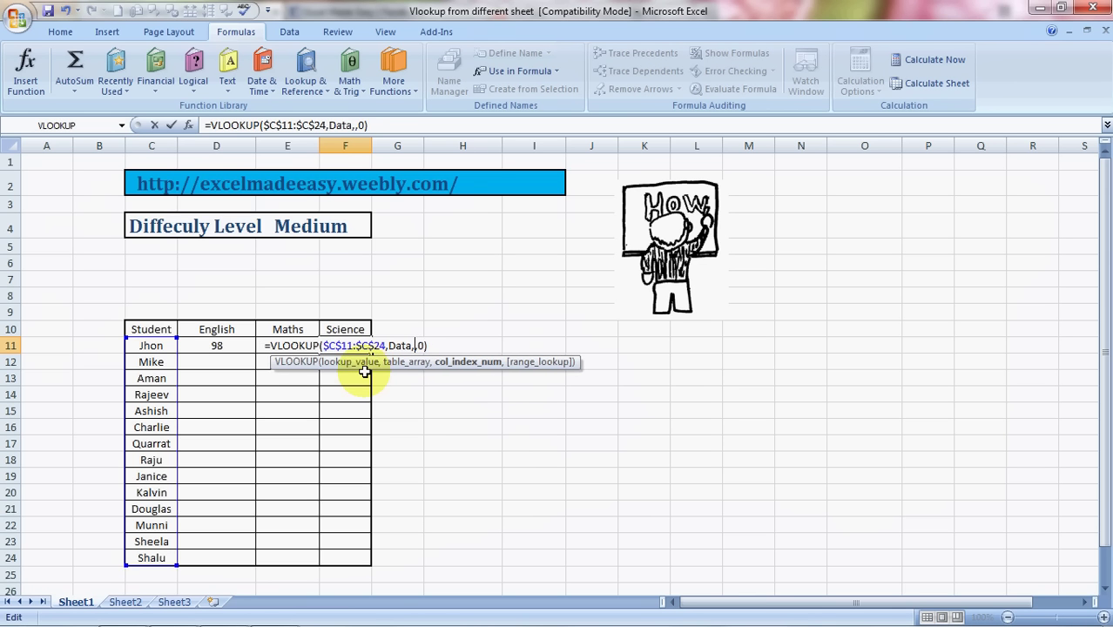
text(4)
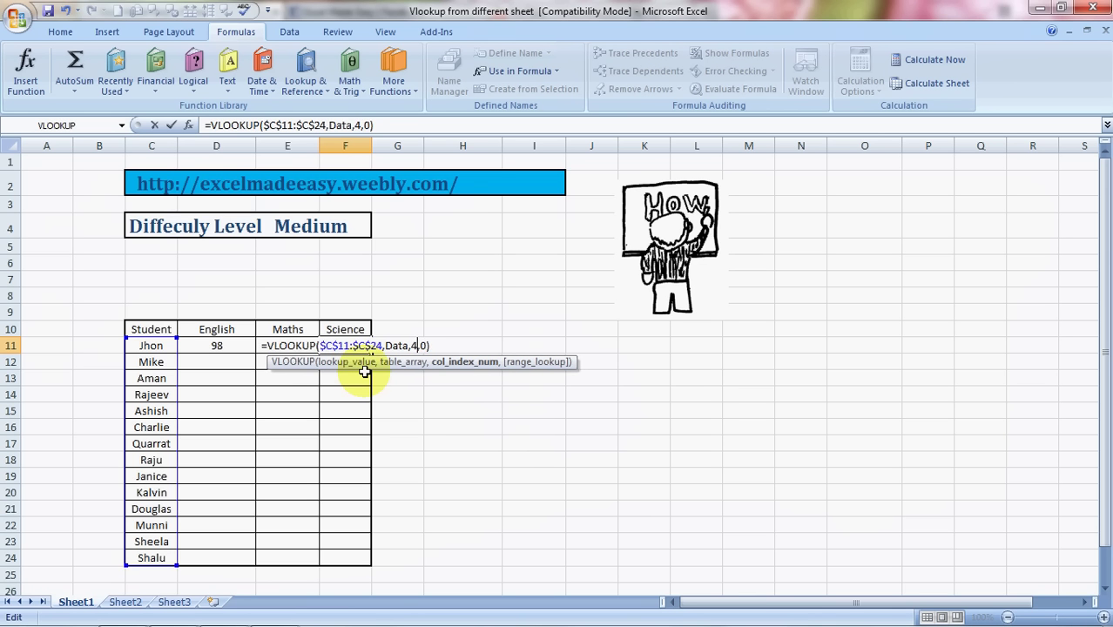
key(Return)
key(Up)
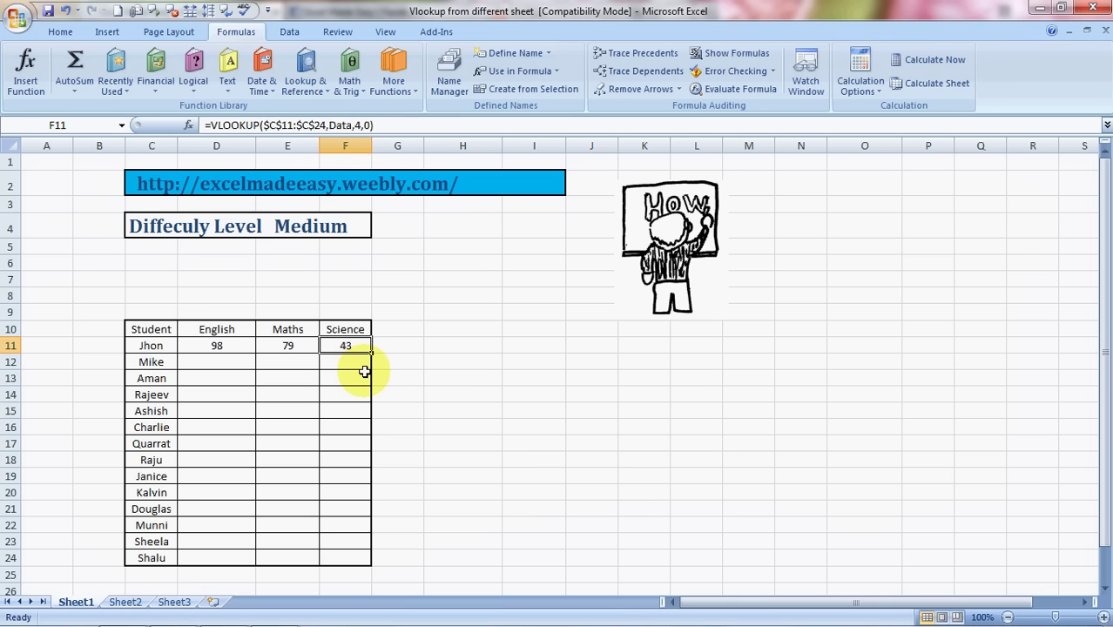
Review Jhon's row 11 formulas under the English, Maths and Science headers.
key(Left)
key(Left)
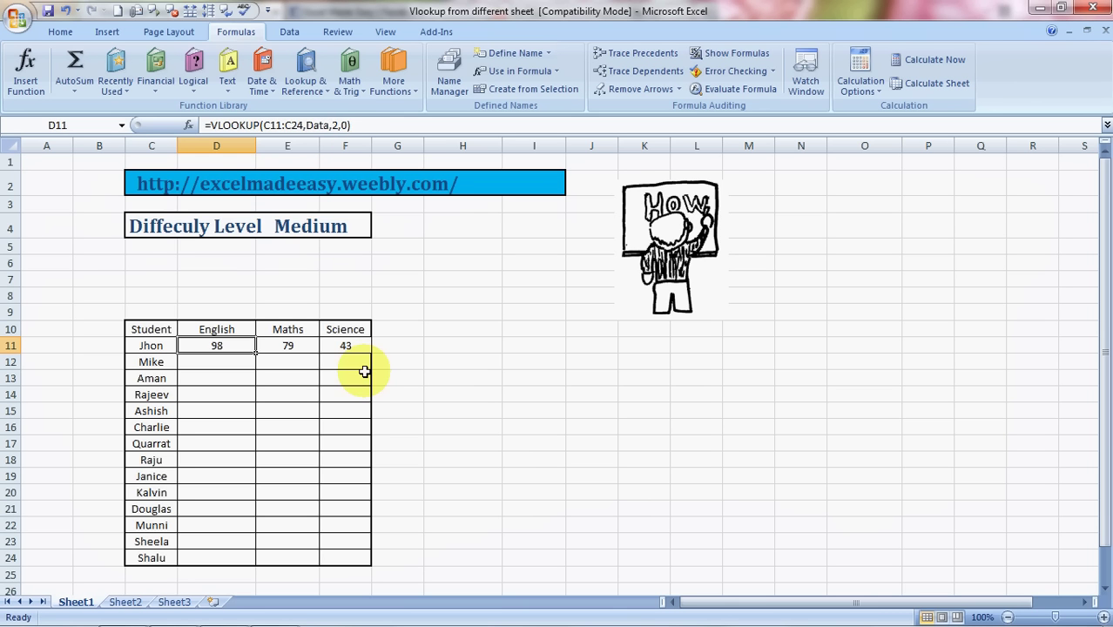
key(Down)
key(Up)
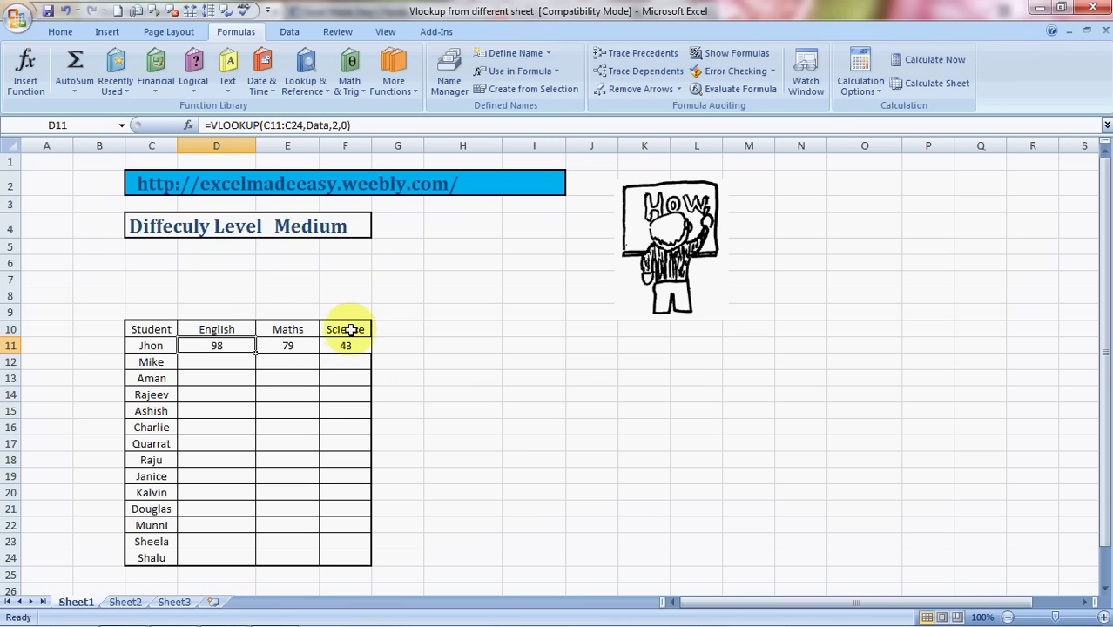
click(250, 331)
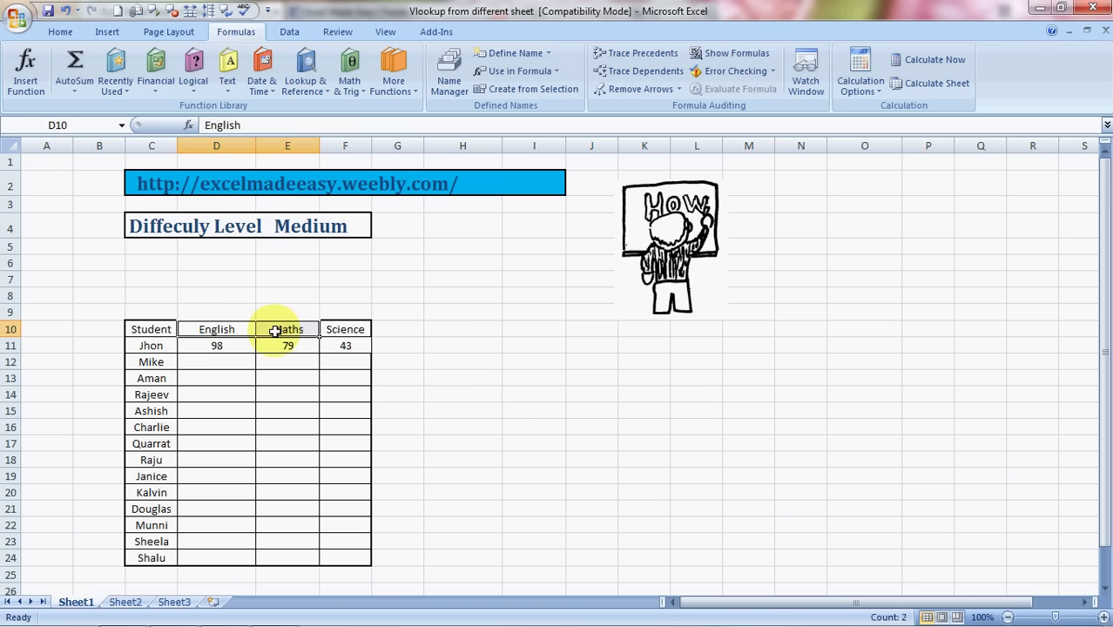
click(341, 329)
key(Left)
key(Down)
key(Left)
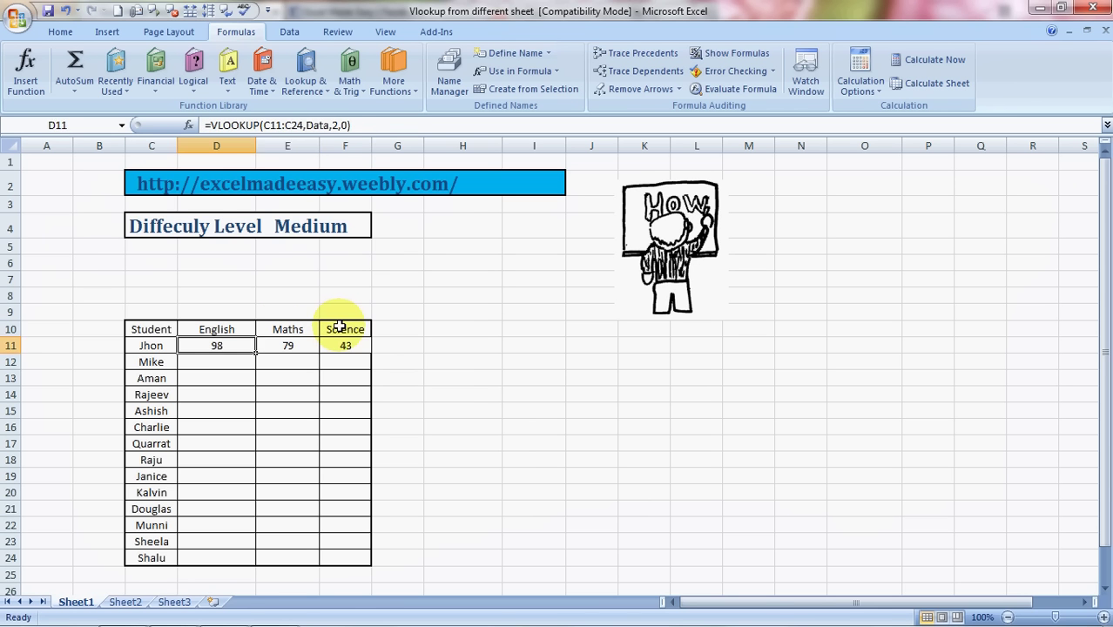
Copy the D11:F11 lookup formulas down through row 24.
key(shift+Right)
key(shift+Right)
key(ctrl+c)
key(shift+Down)
key(shift+Down)
key(shift+Down)
key(shift+Down)
key(shift+Down)
key(shift+Down)
key(shift+Down)
key(shift+Down)
key(shift+Down)
key(shift+Down)
key(shift+Down)
key(shift+Down)
key(shift+Down)
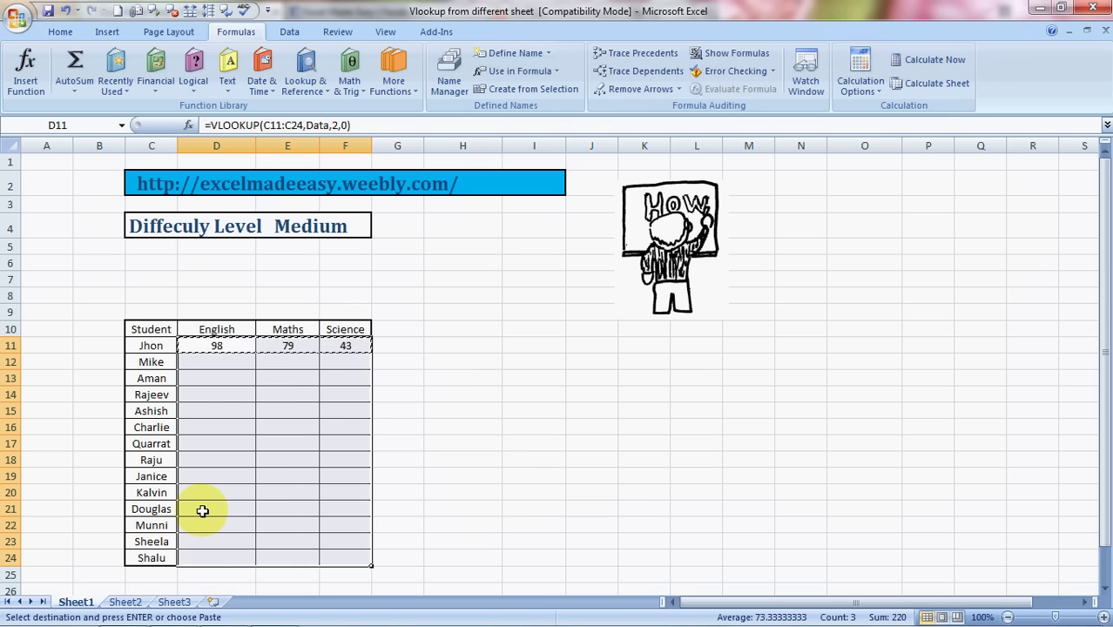
key(ctrl+v)
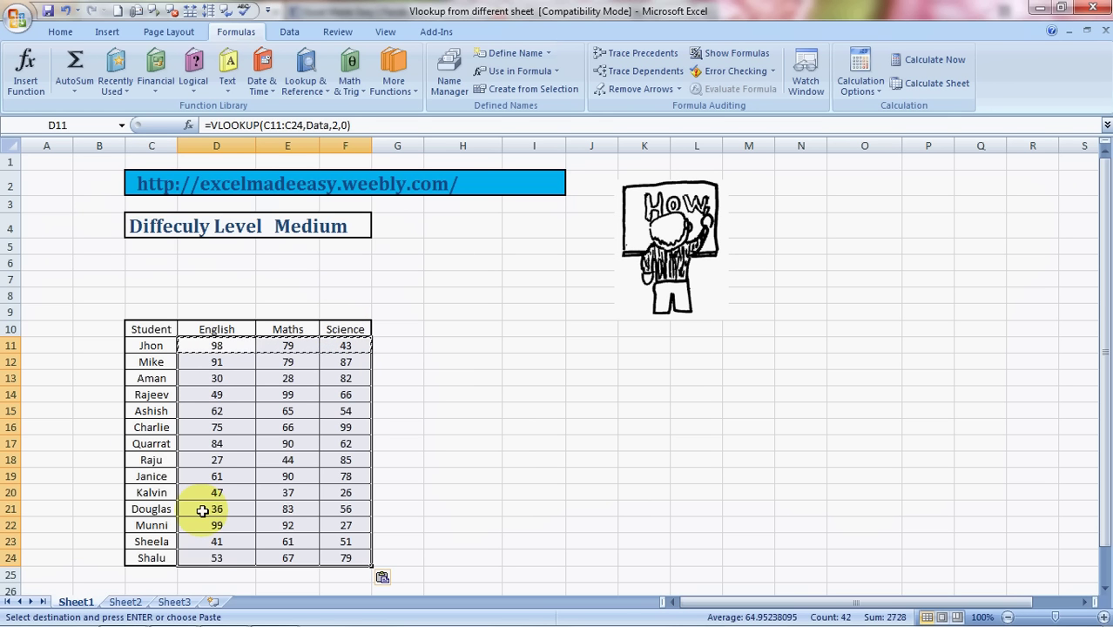
key(Escape)
key(Right)
key(Down)
key(Down)
key(Down)
key(Down)
key(Down)
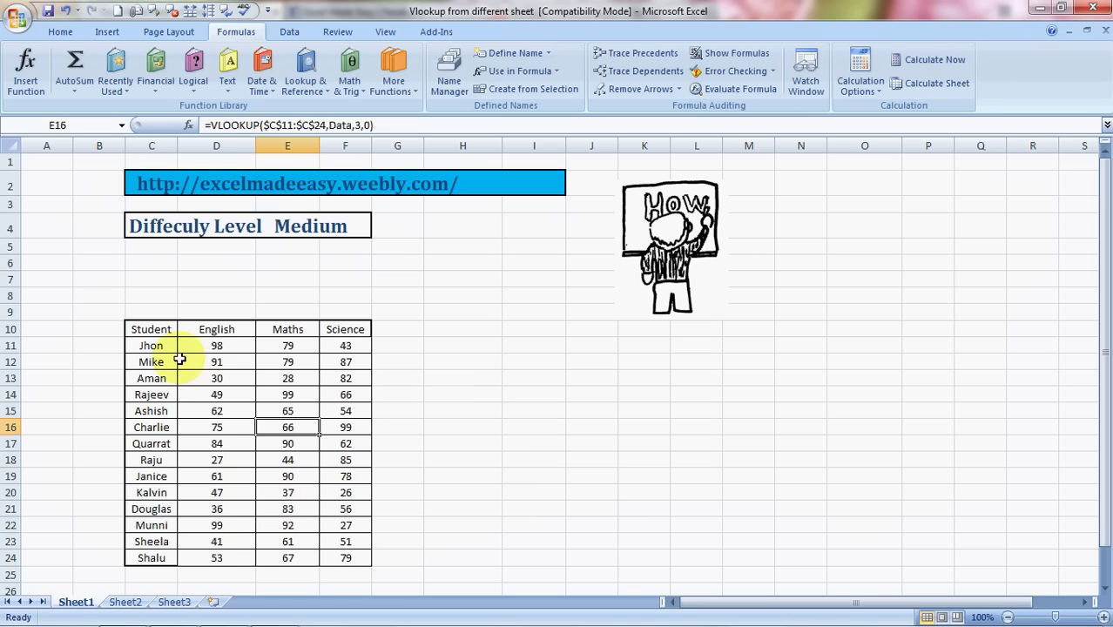
Open excelmadeeasy.weebly.com from the sheet, scroll its home page, then go to its Facebook page.
click(155, 183)
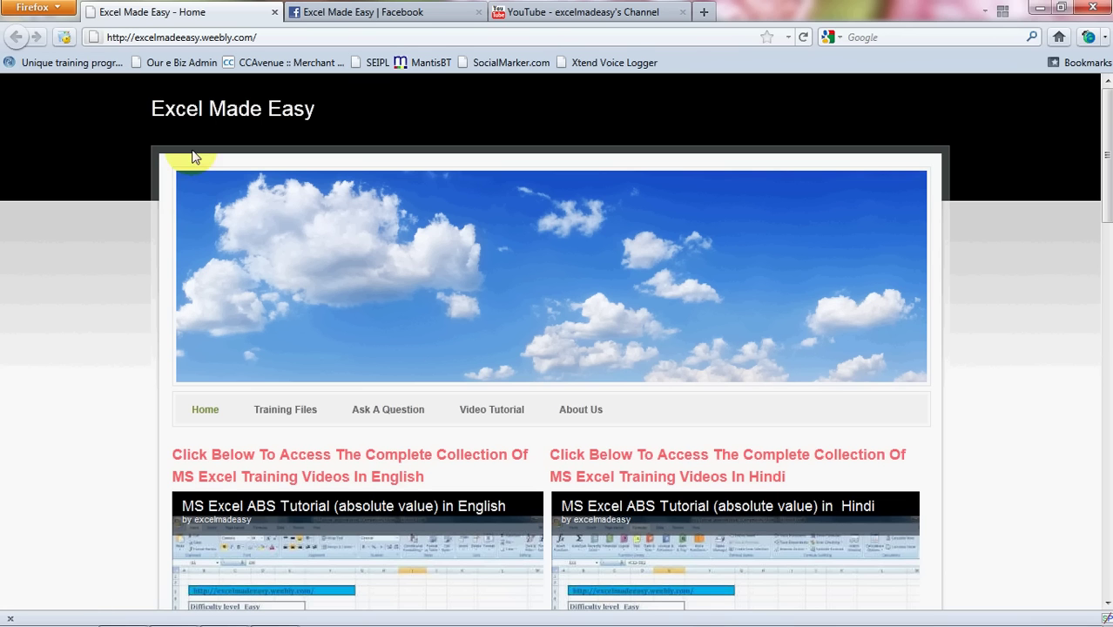
scroll(311, 311, down, 1)
scroll(309, 305, down, 3)
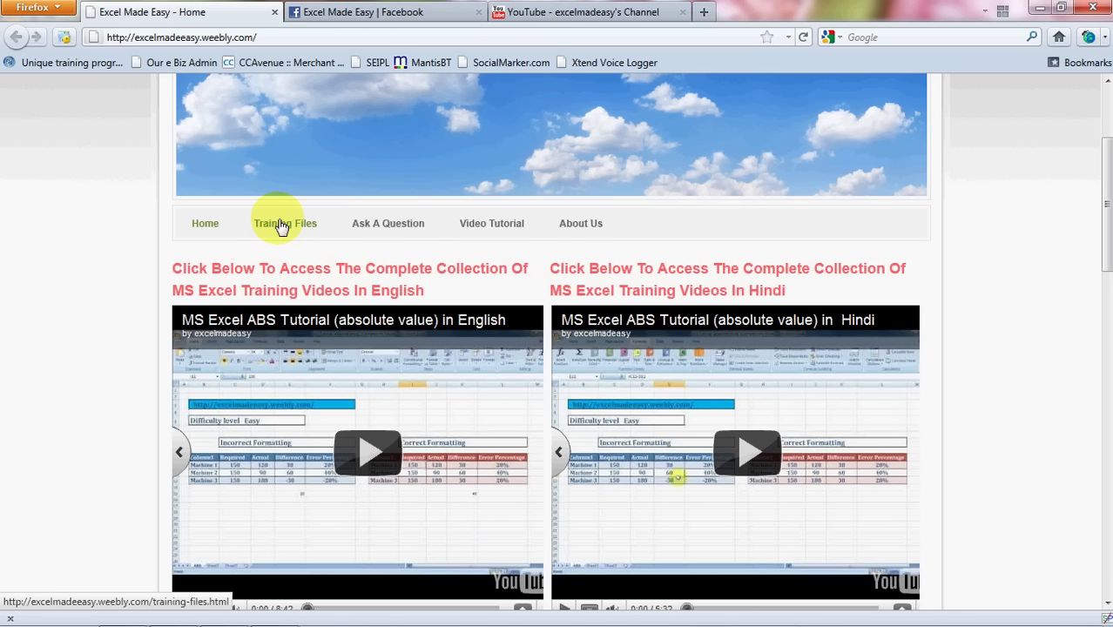
scroll(281, 227, down, 3)
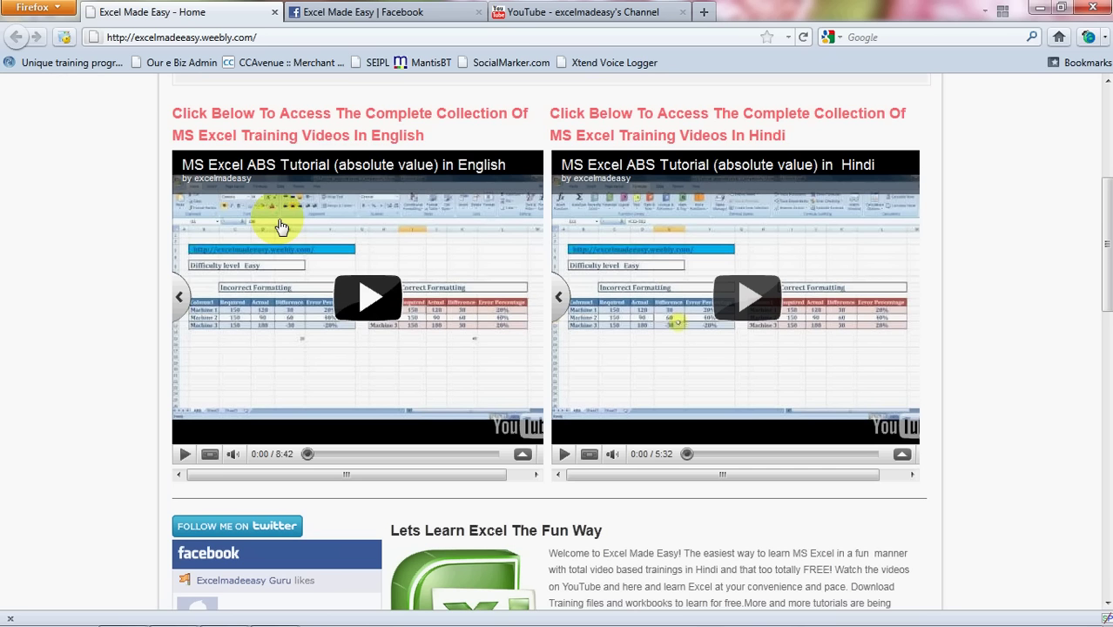
scroll(281, 227, down, 4)
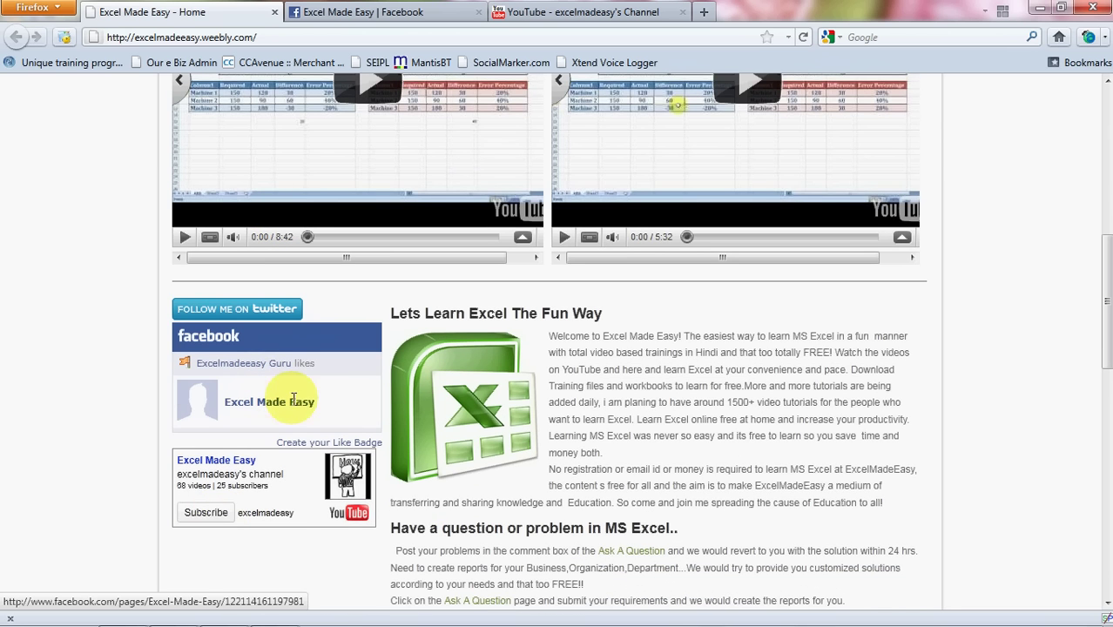
click(383, 13)
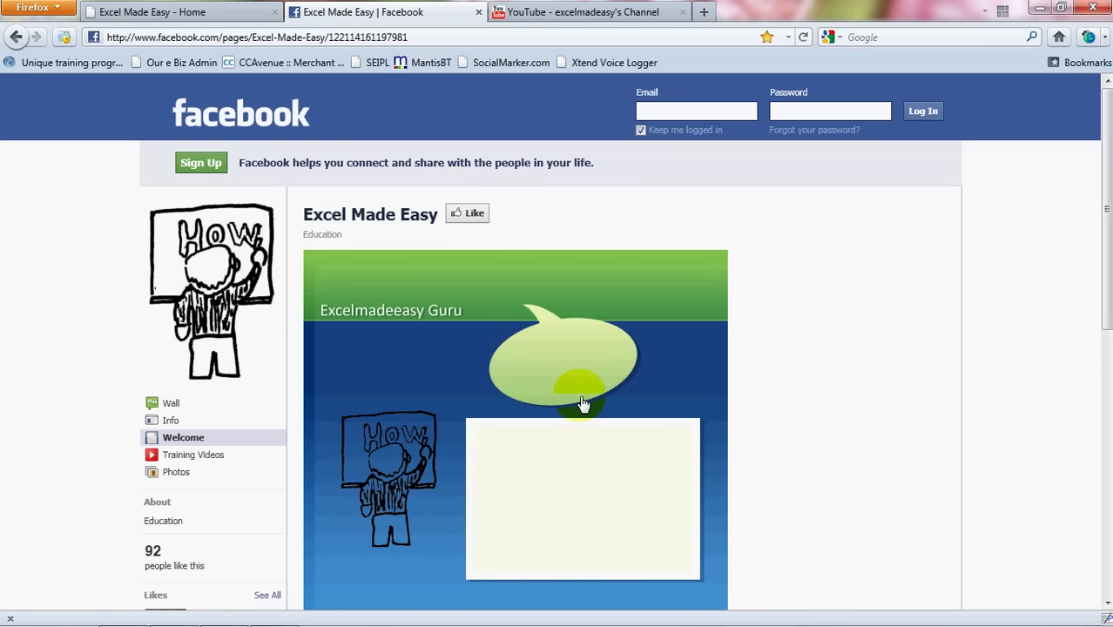
Browse the excelmadeeasy YouTube channel, then return to the Excel Made Easy home page.
click(615, 11)
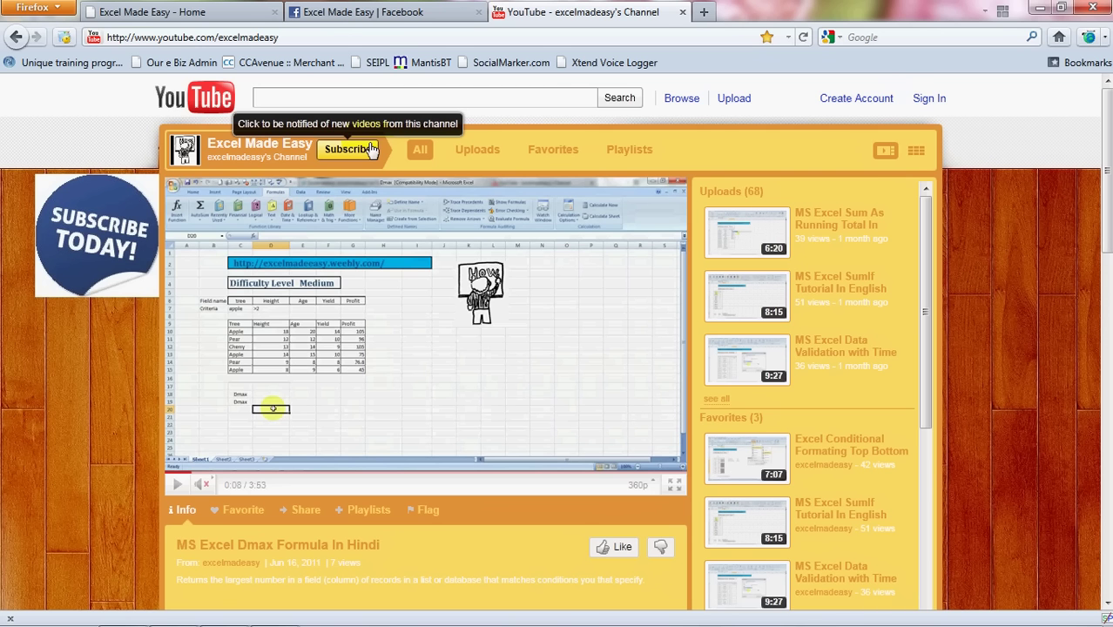
click(199, 13)
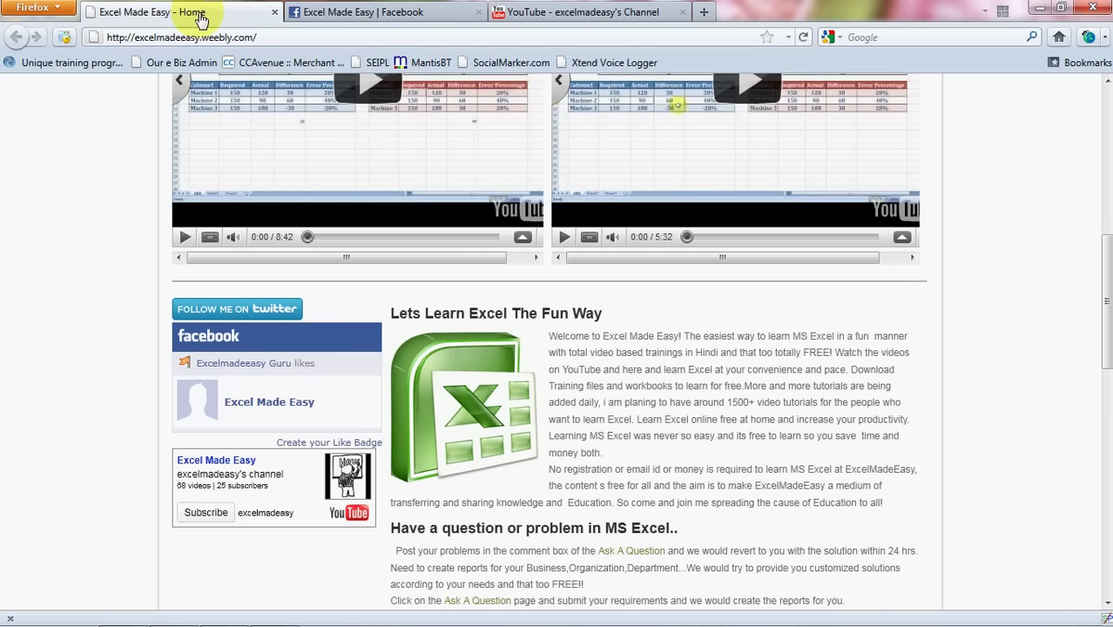
Switch back to Excel to view Sheet1's completed VLOOKUP student marks table.
key(alt+Tab)
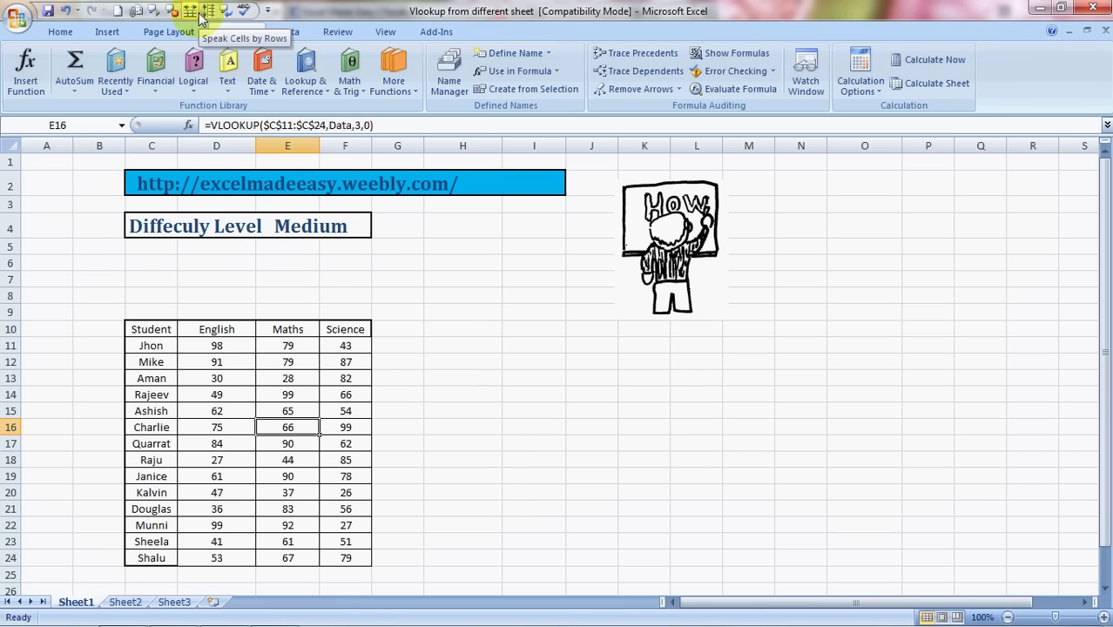